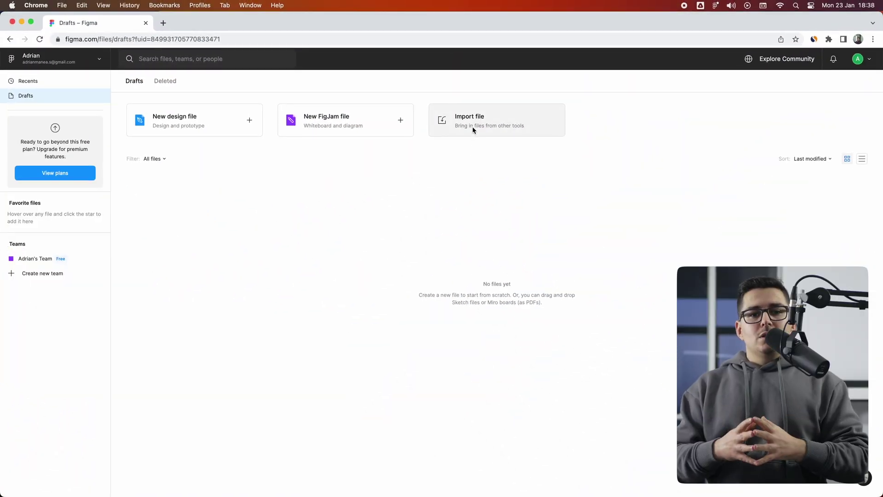
Import the MUI for Figma v5.11.0 - Material UI .fig file into the team's Design System project
click(37, 259)
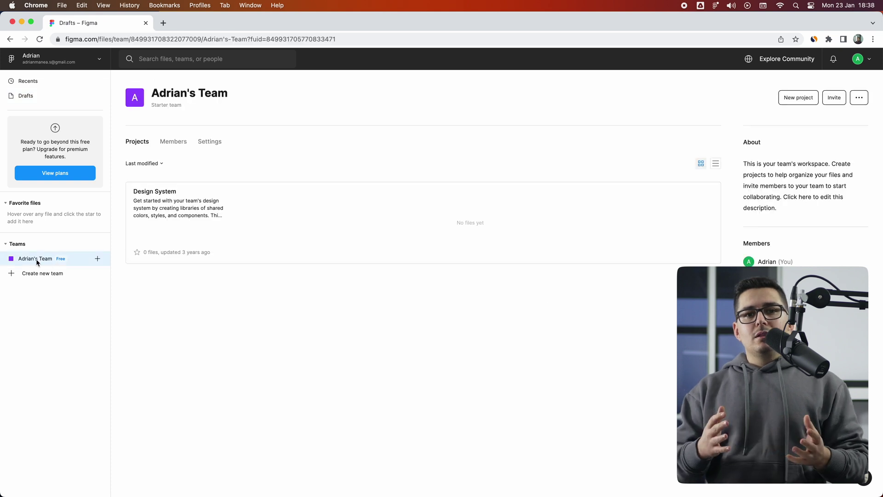
click(484, 211)
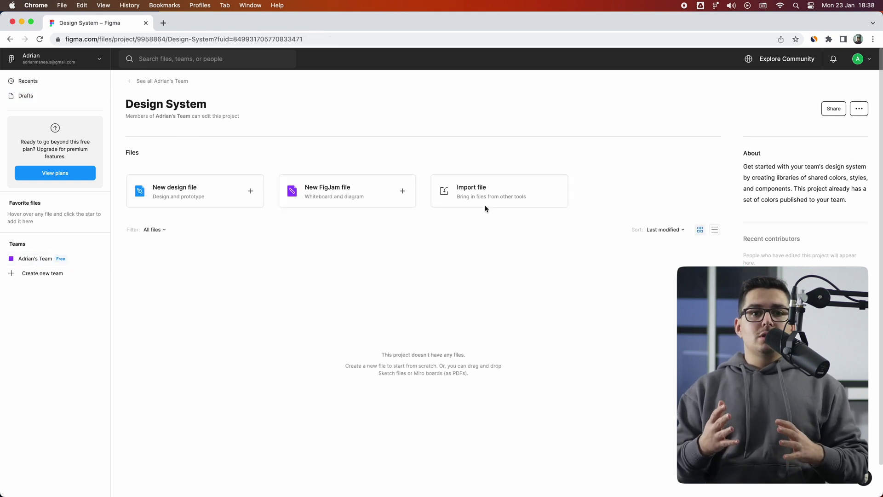
click(481, 187)
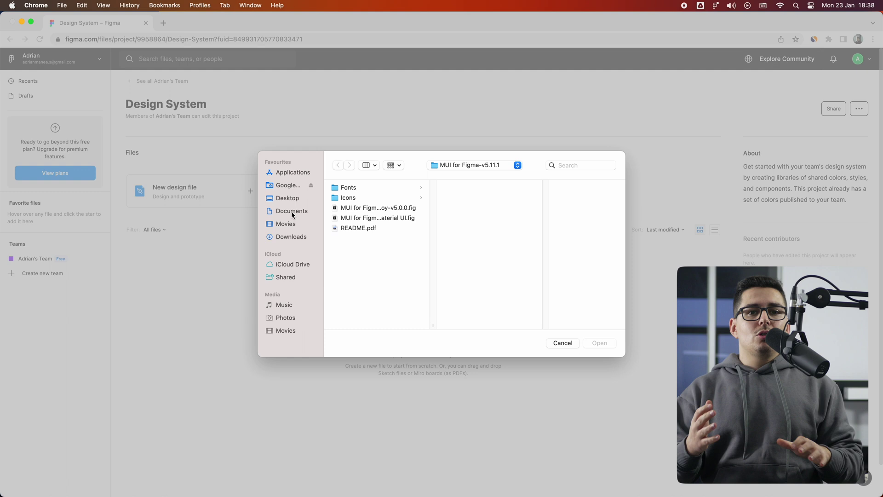
click(392, 219)
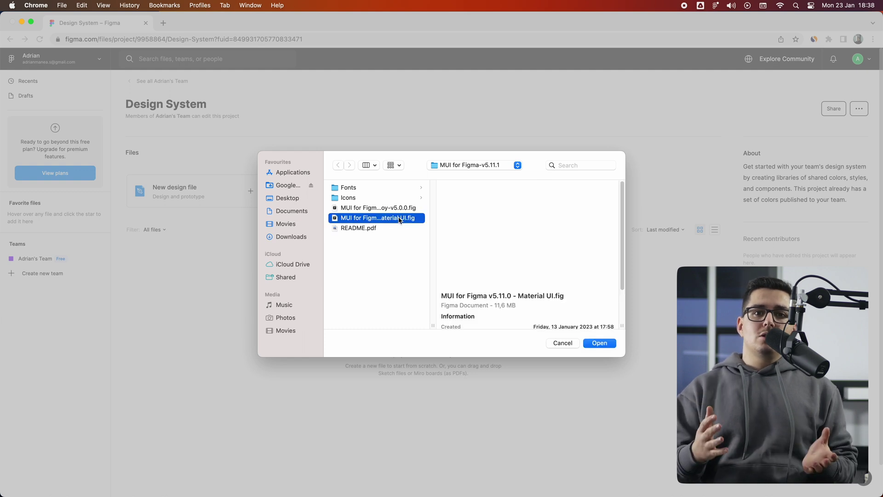
click(603, 345)
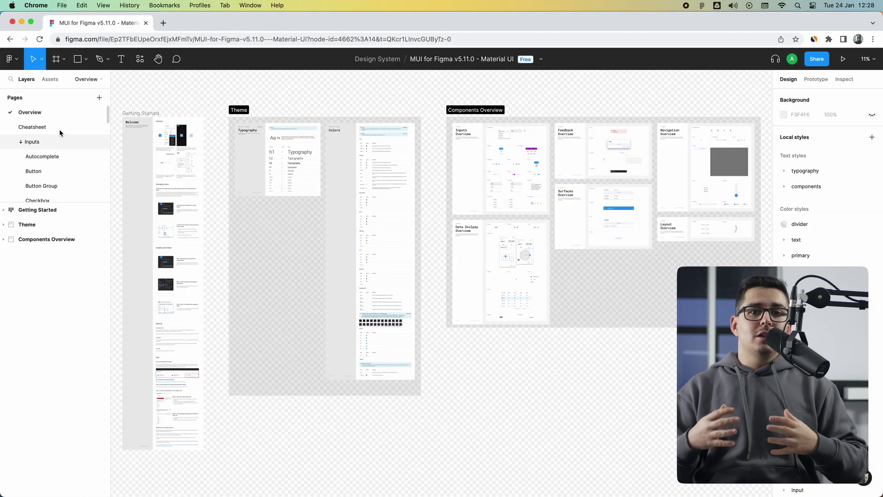
Go to the file's Screens page and scroll to the User management screens
scroll(59, 130, down, 5)
drag(112, 123, 101, 192)
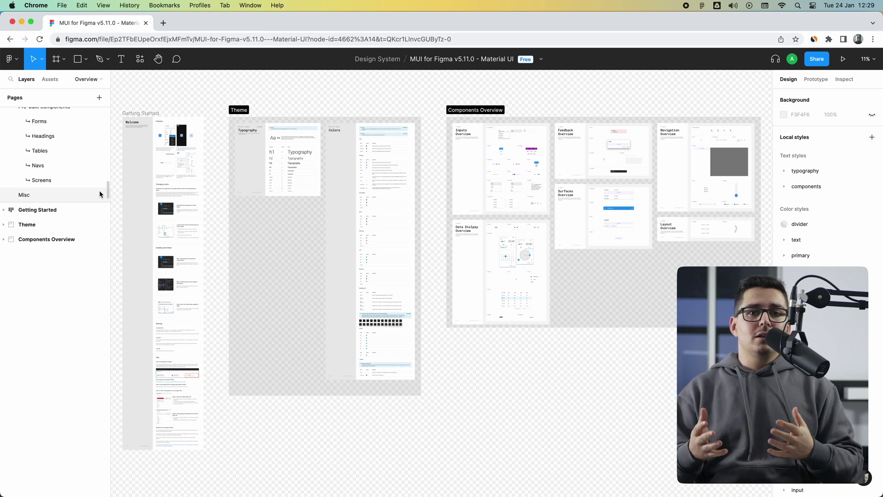
click(43, 180)
scroll(198, 295, down, 6)
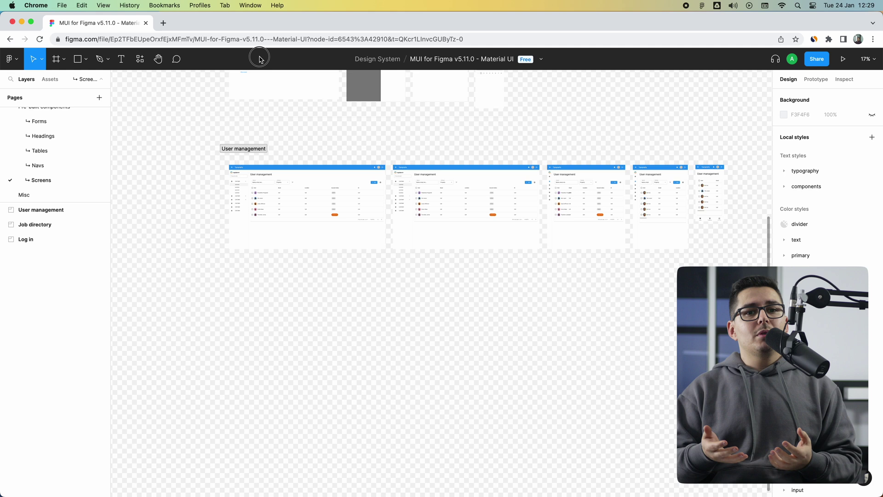
Add a MacBook Air 1280×832 frame named My App below the User management screens and zoom to it
key(f)
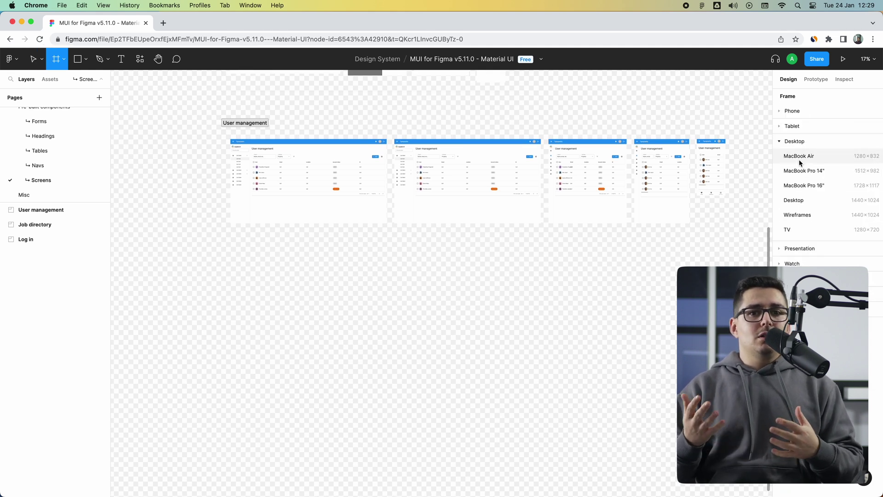
click(798, 157)
drag(418, 248, 247, 264)
double_click(246, 262)
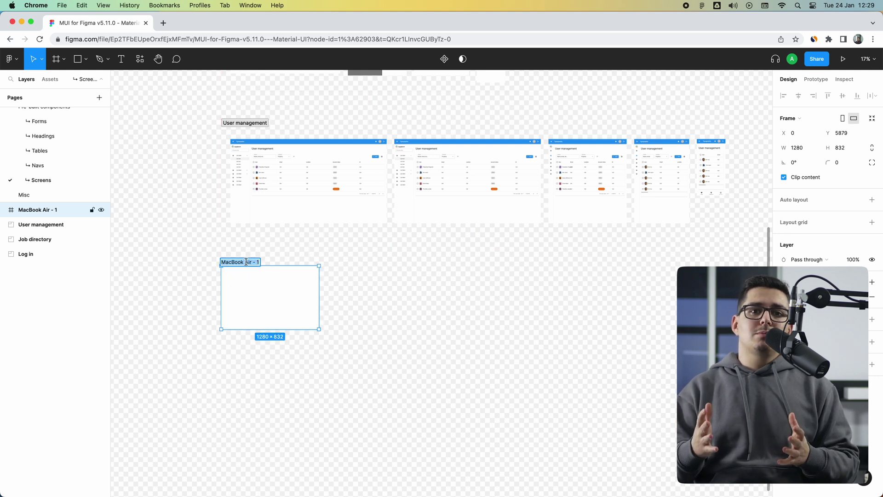
text(My App)
key(Return)
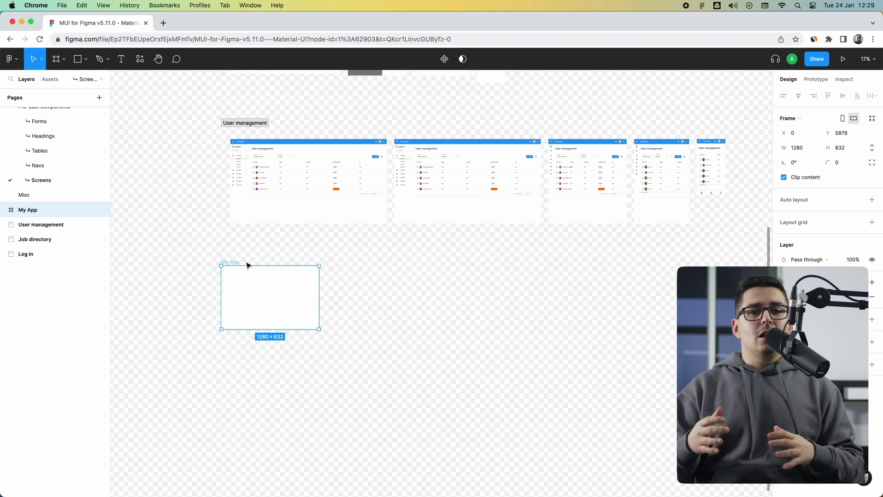
click(215, 258)
drag(204, 259, 319, 331)
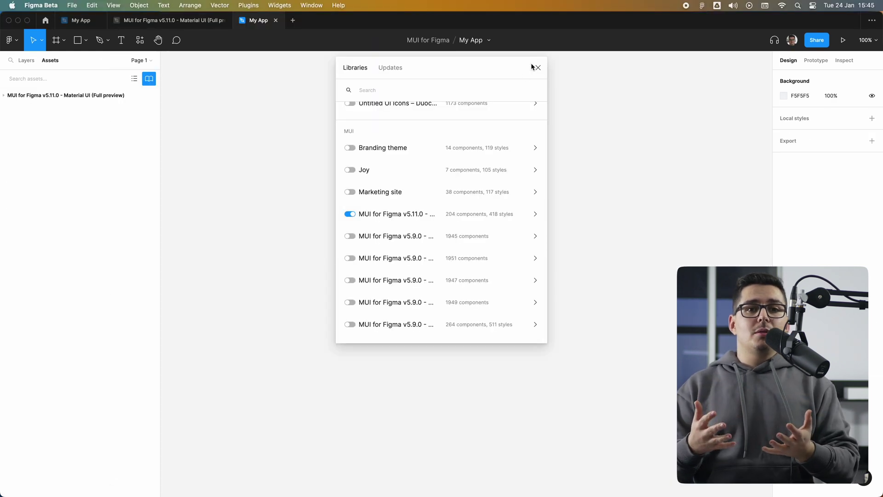
Find the MUI AppBar component in Assets and place the app bar titled Title on the canvas
click(536, 67)
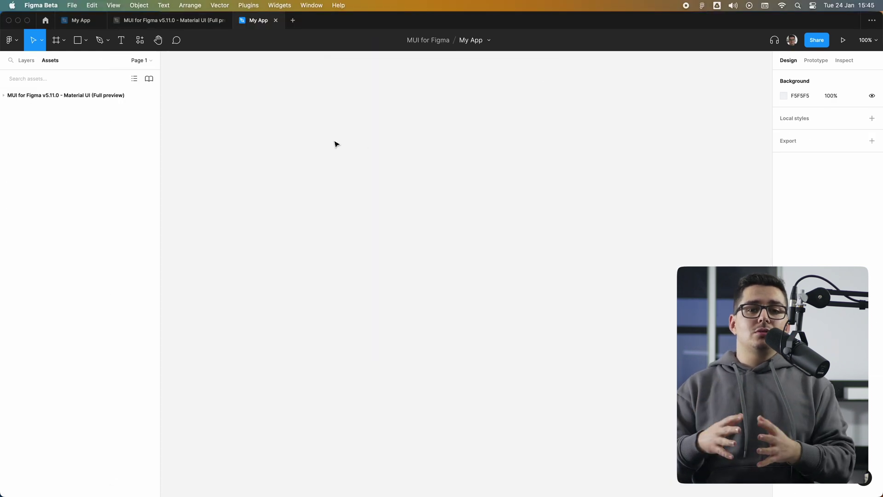
click(28, 95)
click(19, 154)
click(20, 156)
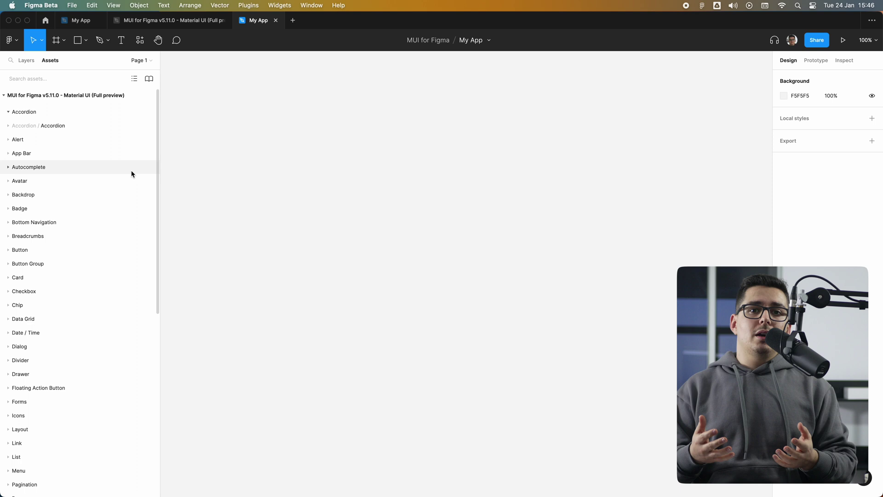
click(51, 77)
text(d)
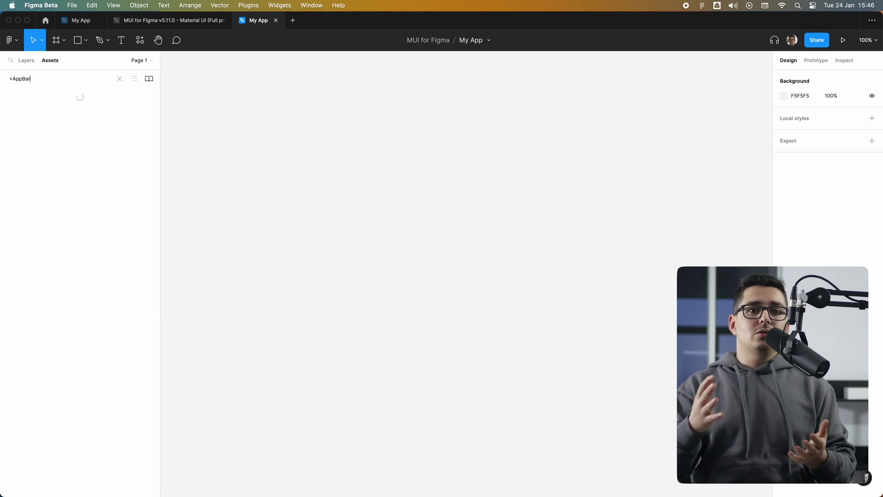
text(>)
drag(46, 110, 302, 129)
key(Escape)
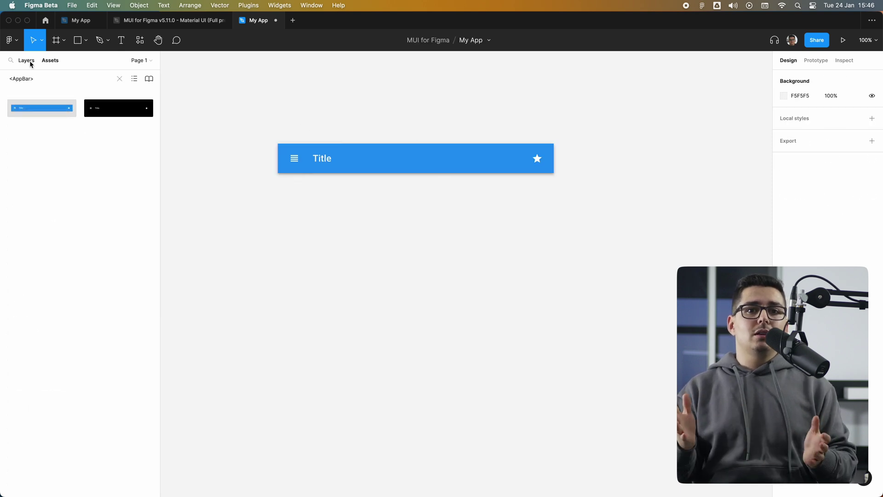
Place a blue LABEL button and a checkbox below the app bar
text(<Button>)
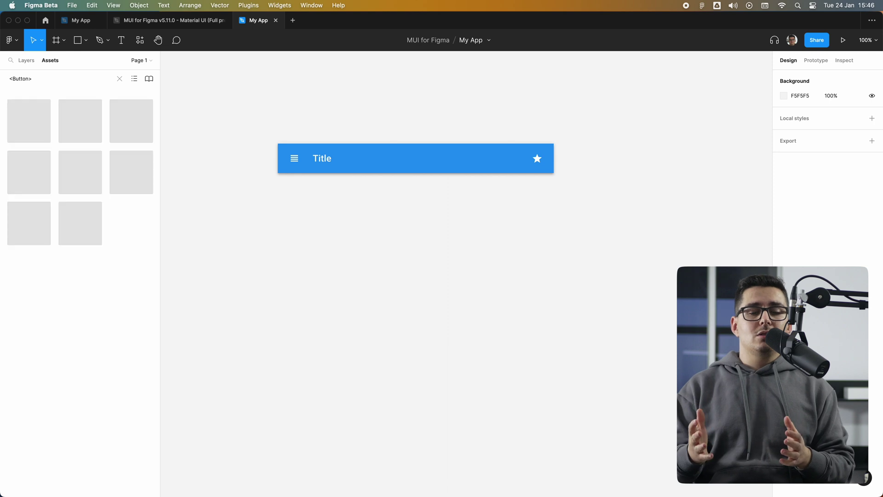
drag(28, 120, 291, 237)
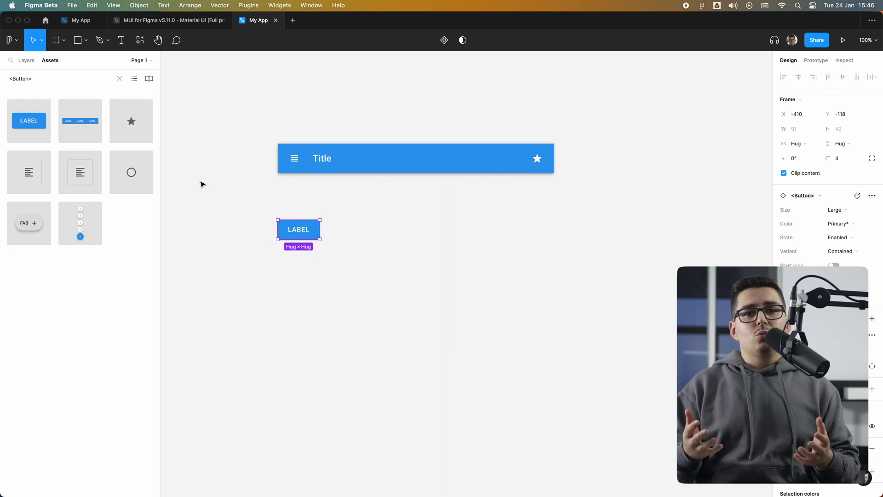
text(<Checkbox>)
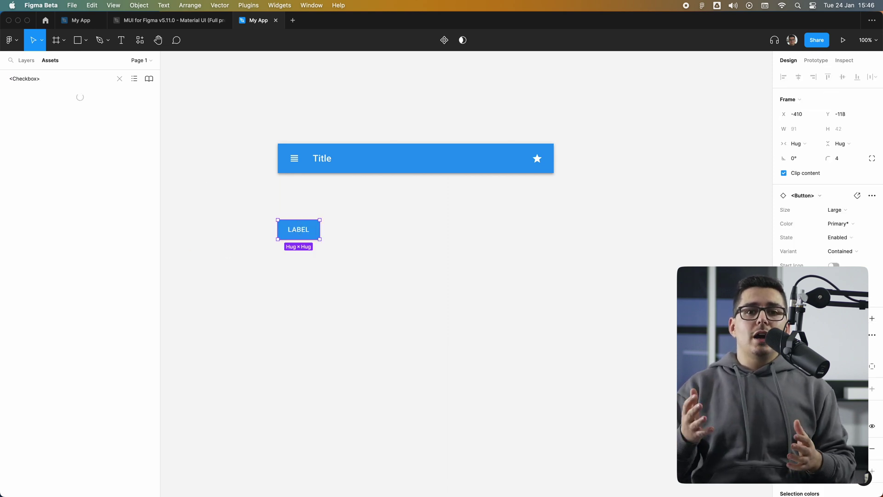
mouse_move(37, 117)
drag(33, 118, 286, 288)
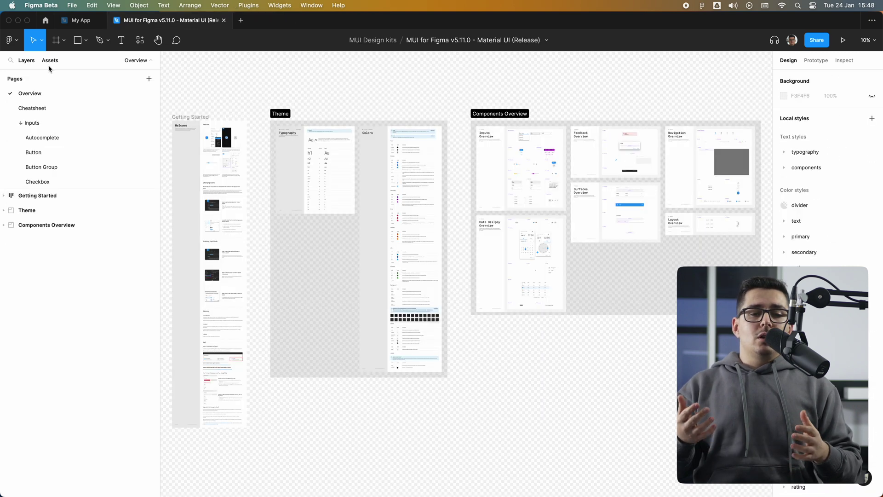
Start publishing the MUI for Figma v5.11.0 - Material UI (Release) library with its 622 changes
click(49, 61)
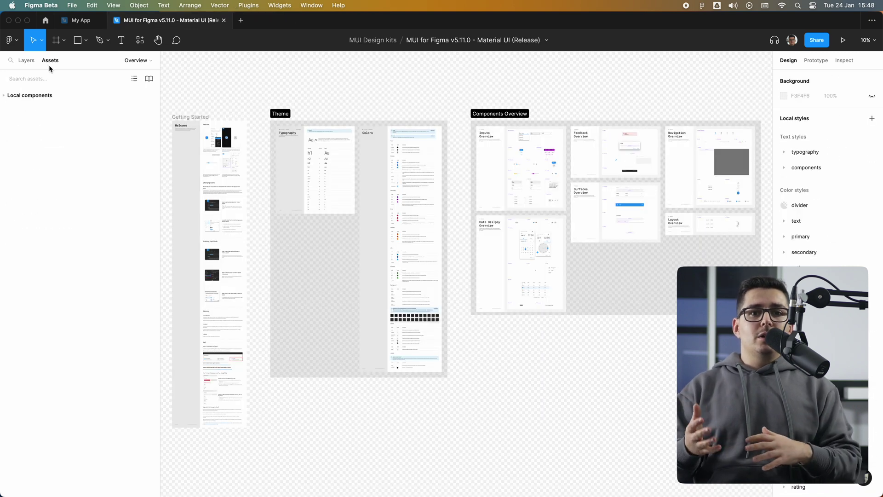
click(149, 79)
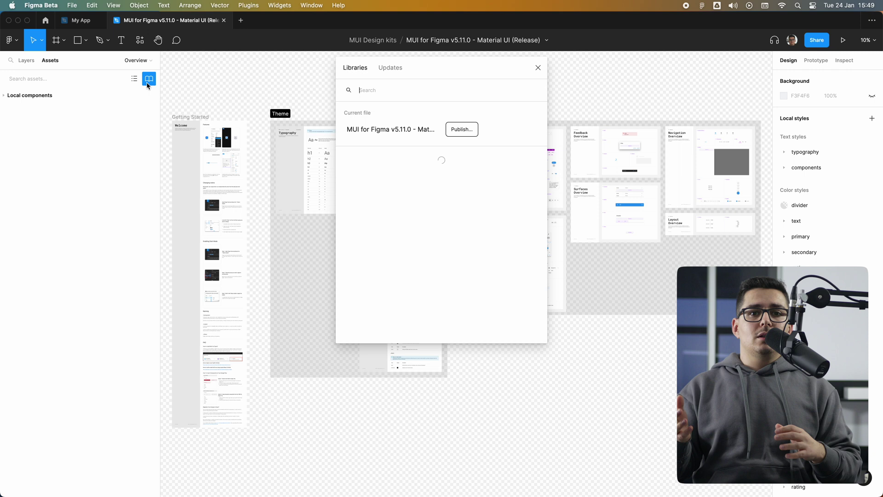
click(462, 130)
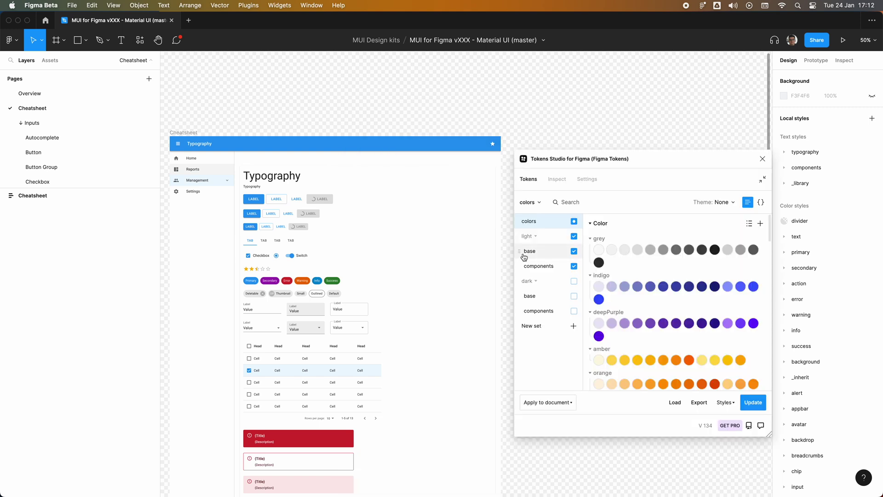
Show the light/base token set and inspect the primary.main, primary.states.hover and primary.dark tokens
click(524, 257)
right_click(599, 308)
click(617, 327)
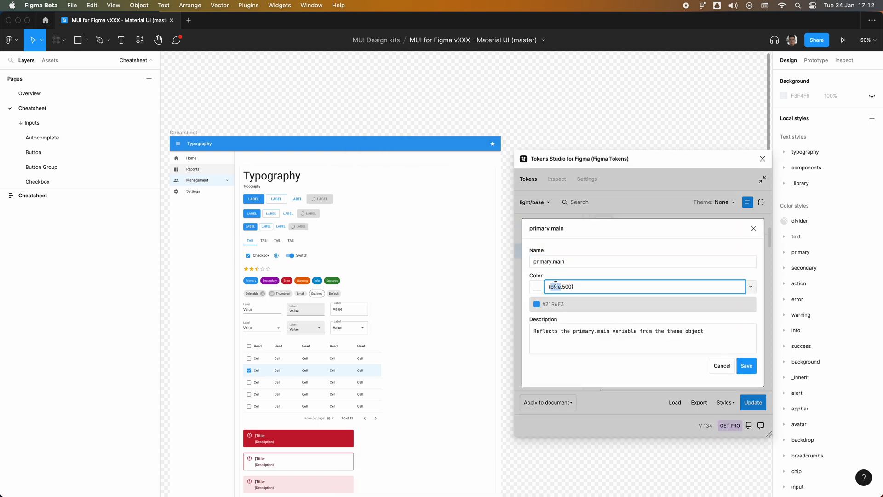
click(723, 365)
right_click(603, 330)
click(620, 351)
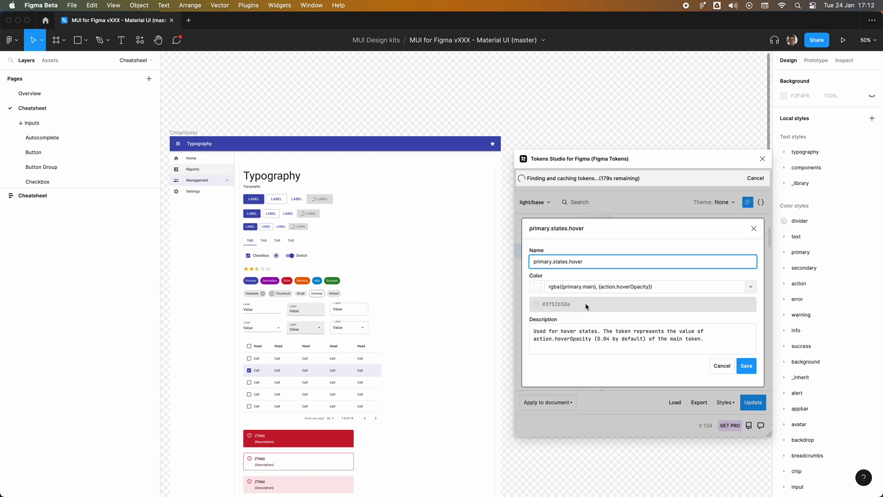
click(721, 365)
right_click(607, 307)
click(624, 328)
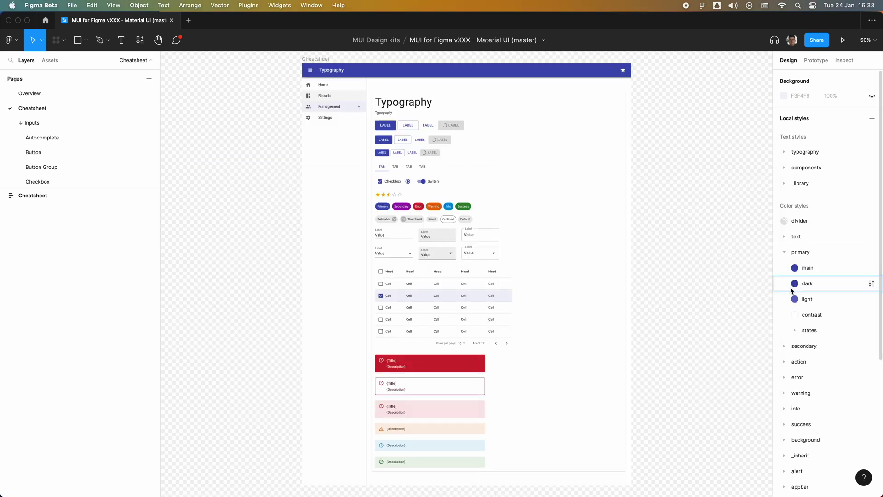
Change the primary main colour style to red FF0000, then review the dark and light styles
click(871, 268)
click(662, 416)
text(FF0000)
key(Return)
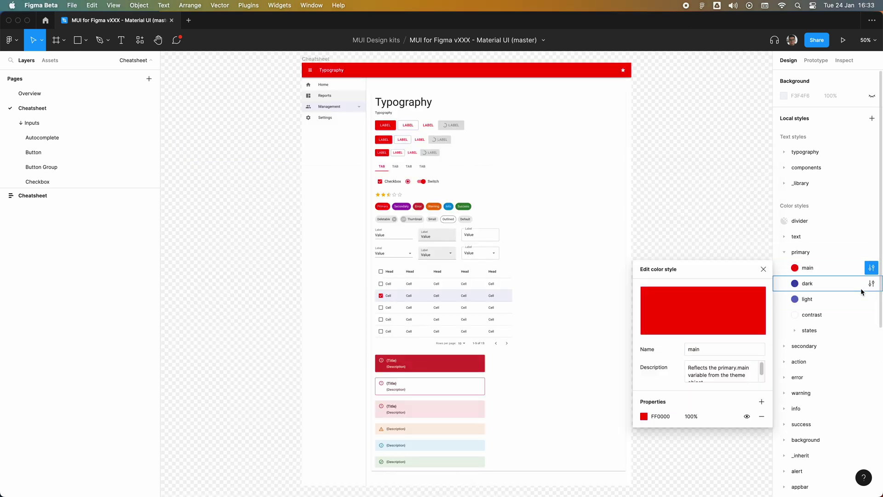
click(872, 283)
click(644, 416)
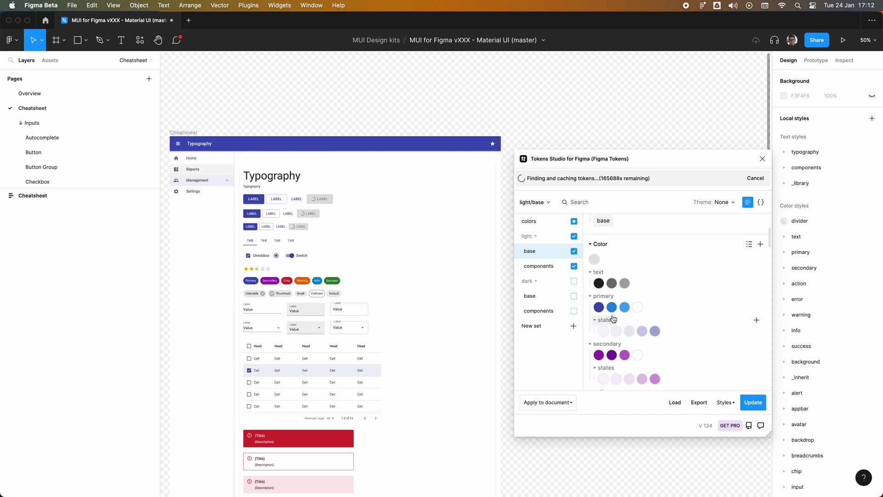
right_click(603, 335)
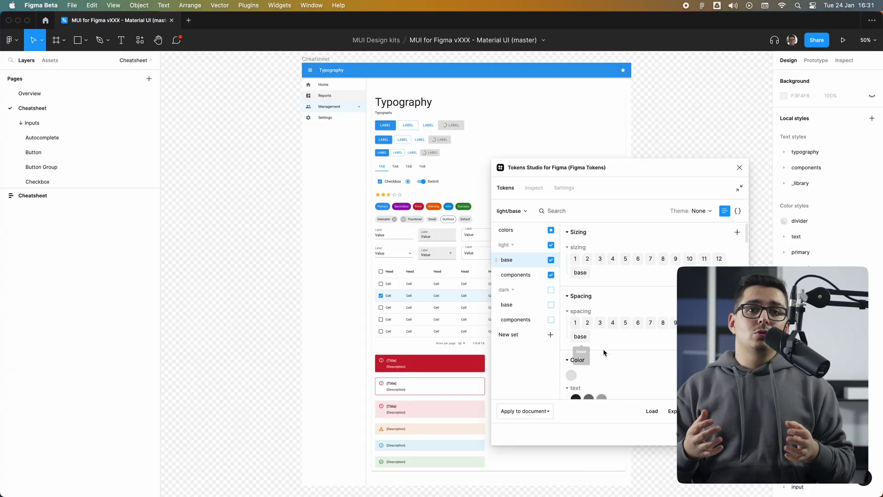
Change the primary main token's colour from blue to indigo 500 and save it
scroll(578, 351, down, 3)
right_click(577, 349)
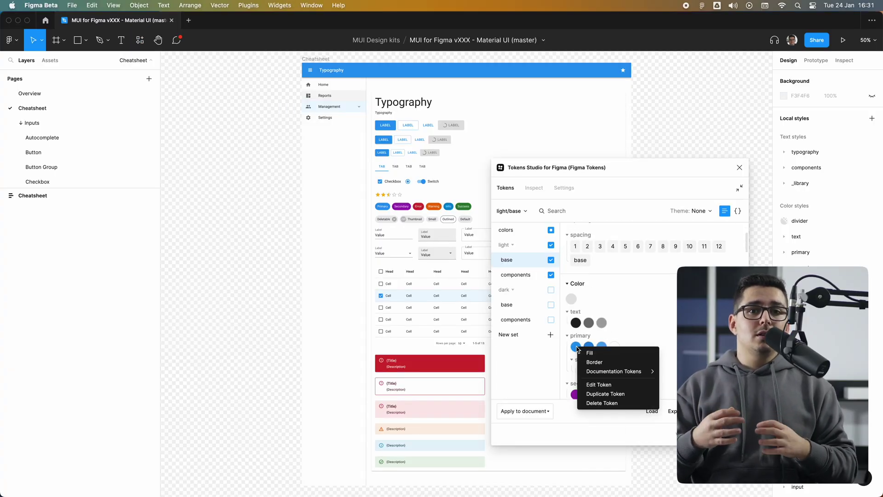
click(604, 386)
double_click(533, 295)
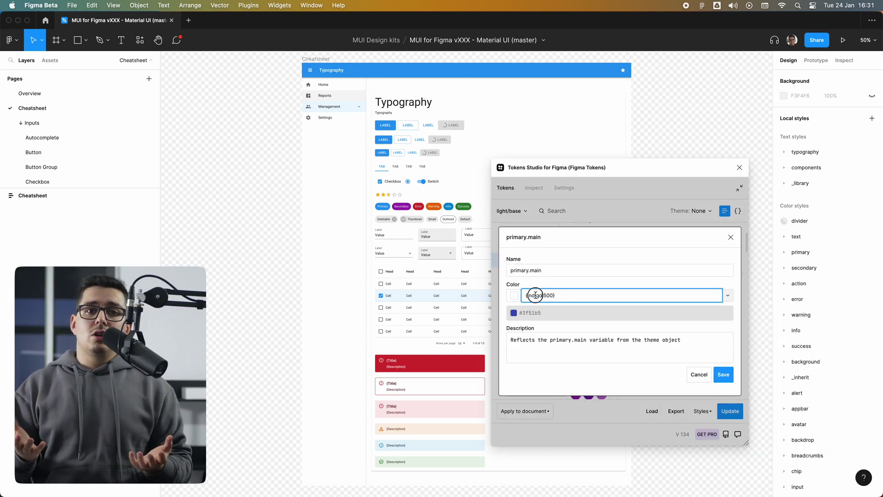
click(724, 375)
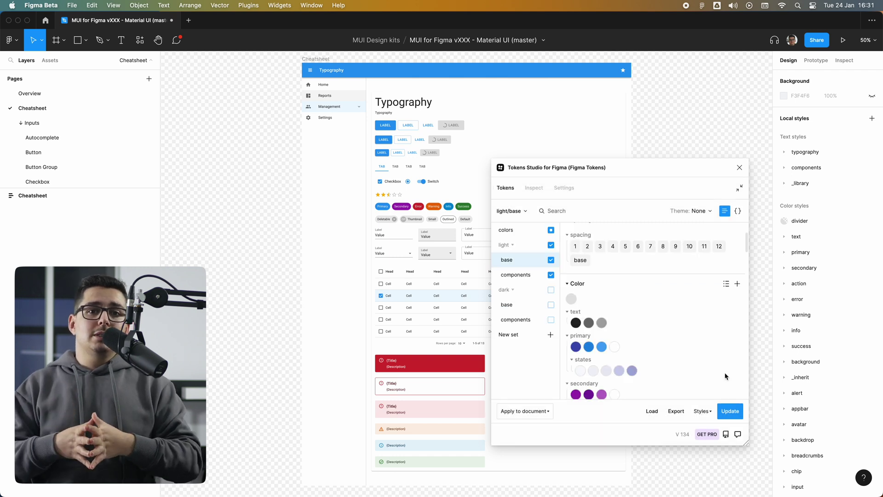
Set the primary dark token's colour reference to indigo 600
mouse_move(589, 348)
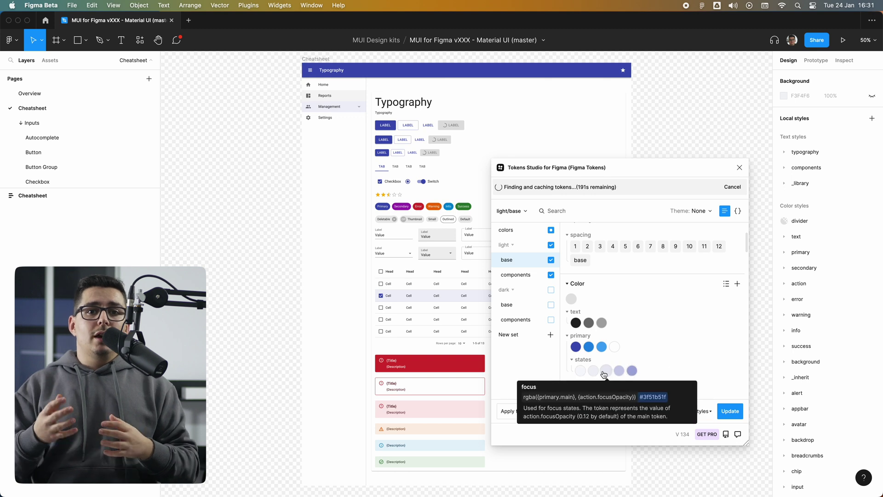
right_click(589, 348)
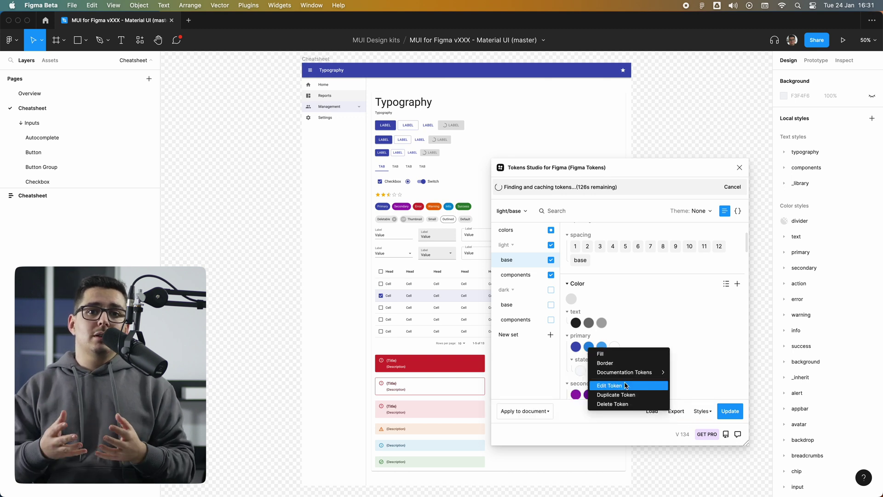
click(609, 385)
key(Tab)
click(533, 295)
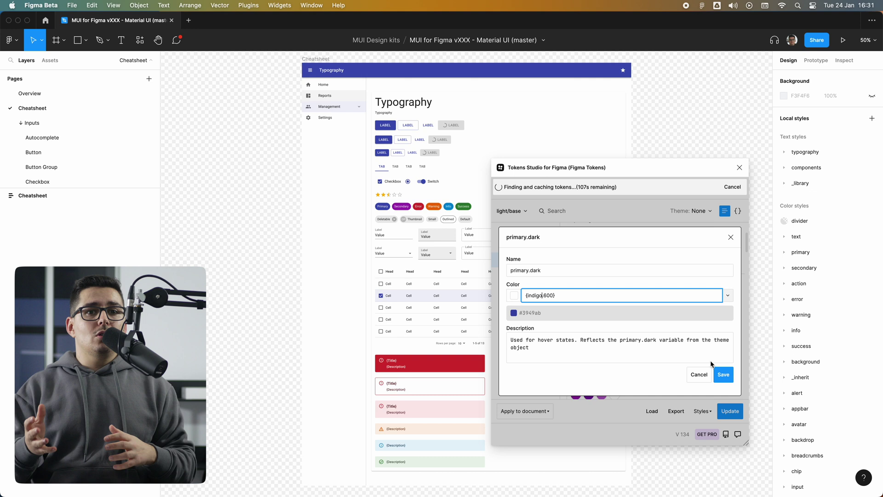
click(720, 373)
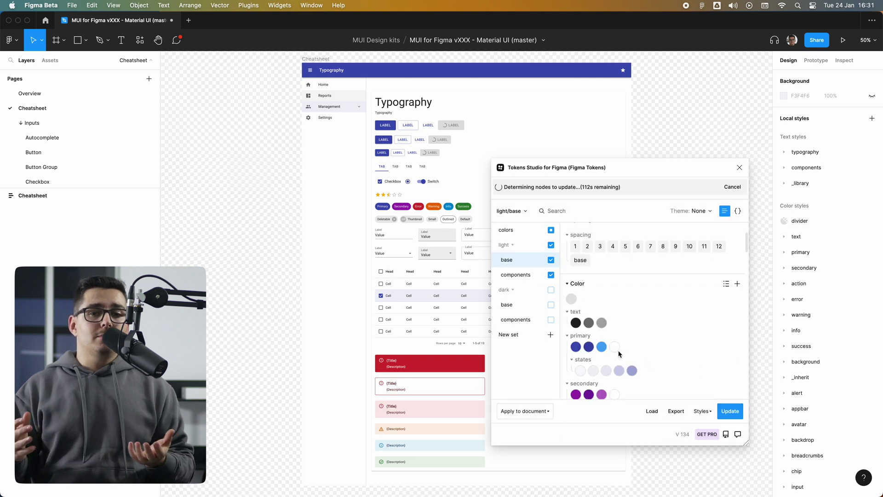
Set the primary light token to indigo 400 and fit the whole cheatsheet in view
right_click(601, 347)
click(637, 389)
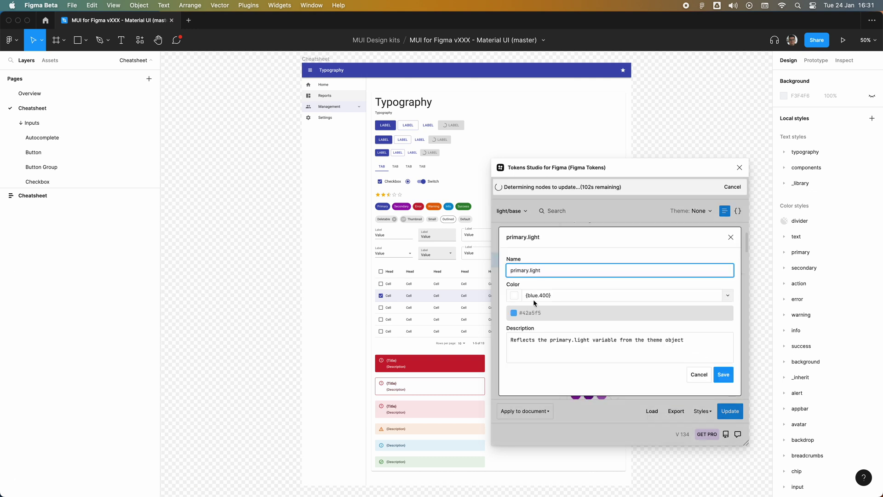
double_click(533, 295)
click(720, 373)
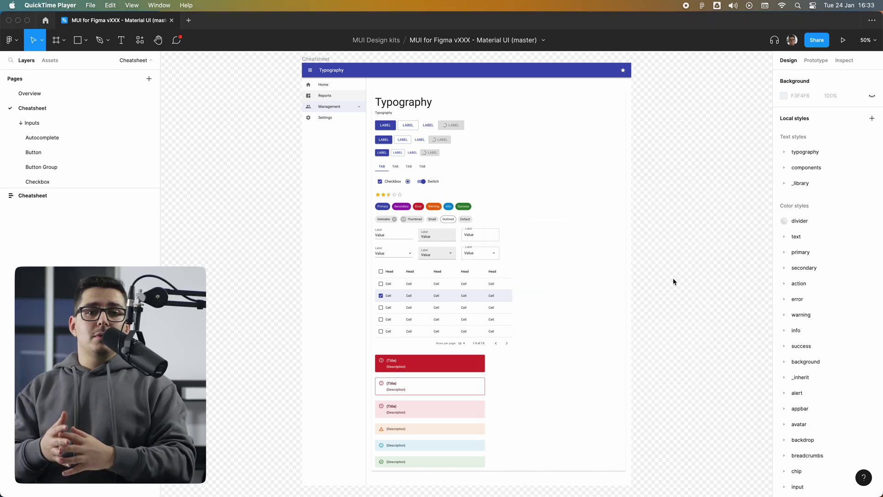
key(shift+1)
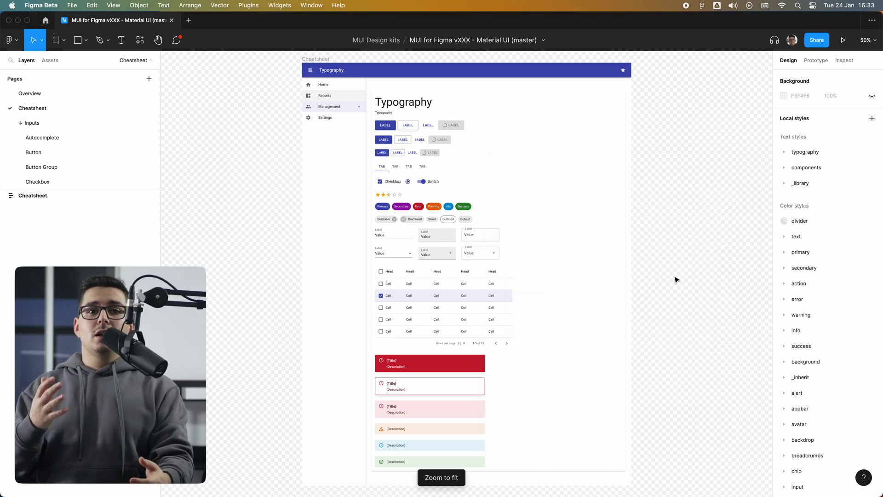
Set the primary main colour style to red FF0000
click(784, 252)
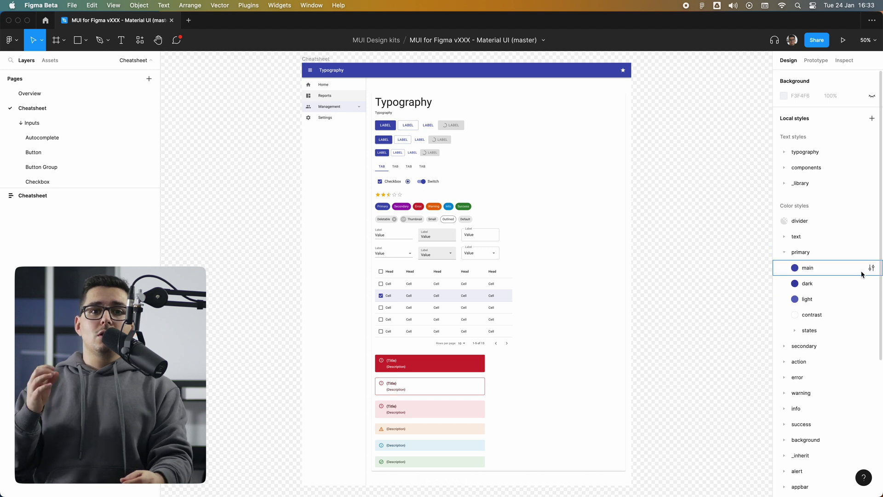
click(872, 268)
click(665, 417)
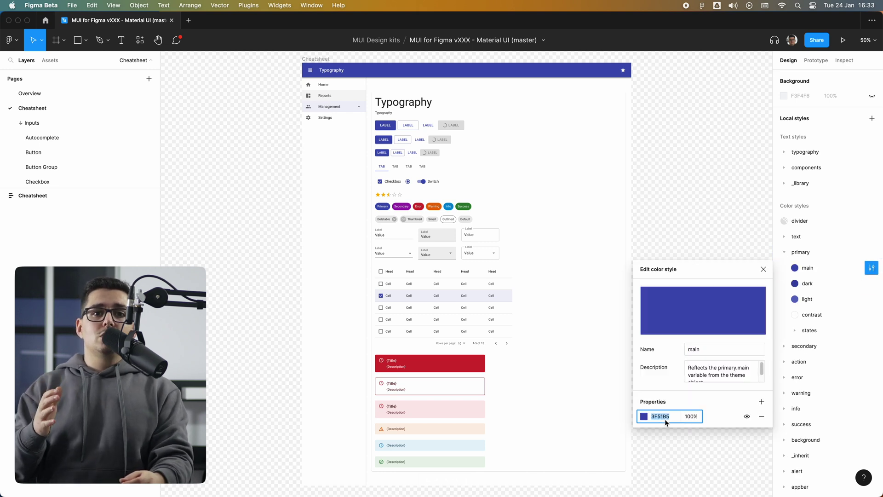
key(Return)
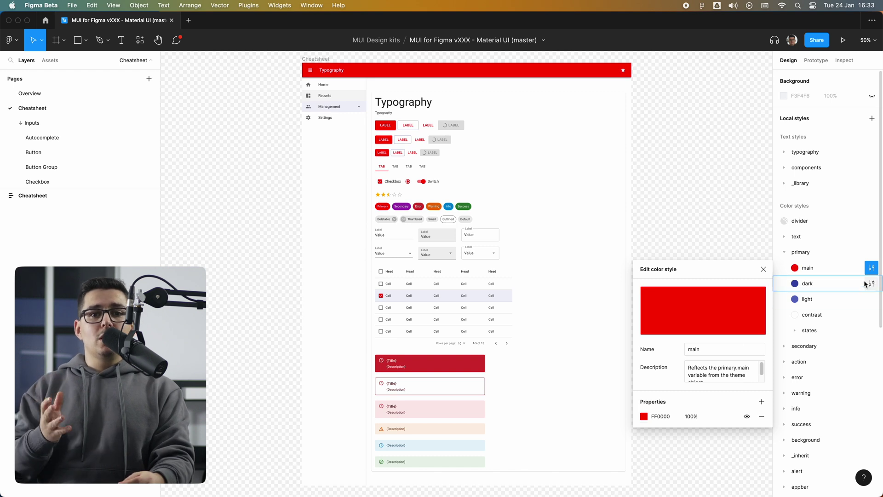
click(660, 416)
Make the primary dark colour style a darker red using the colour picker
click(871, 283)
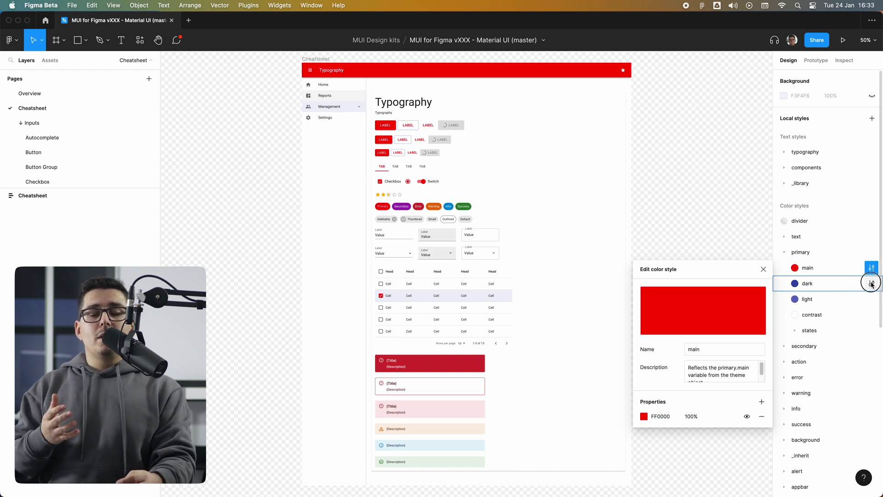
click(667, 440)
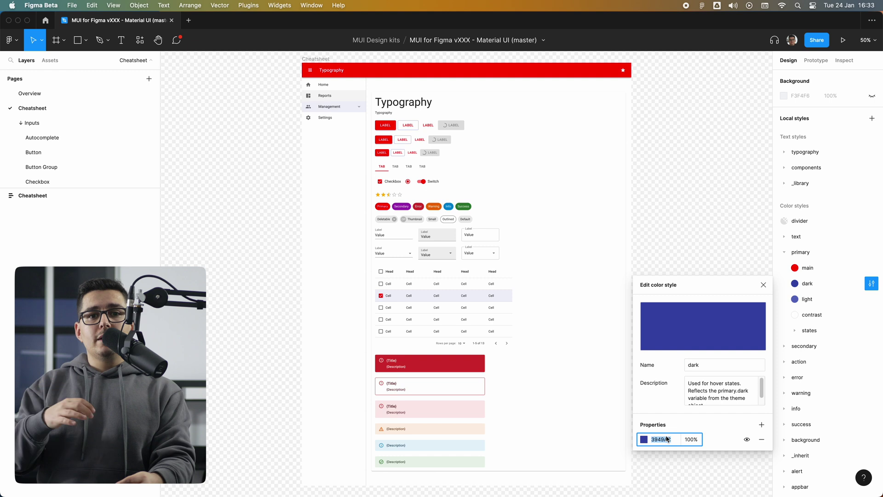
click(644, 439)
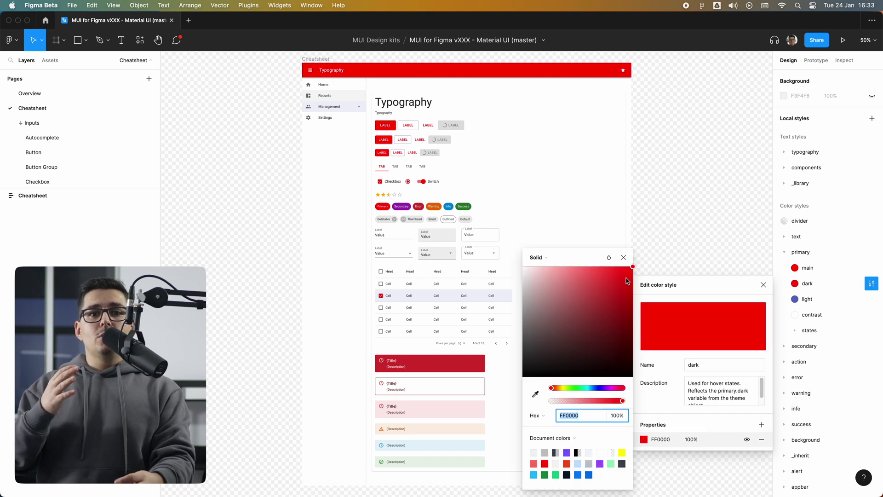
drag(626, 280, 635, 281)
click(763, 285)
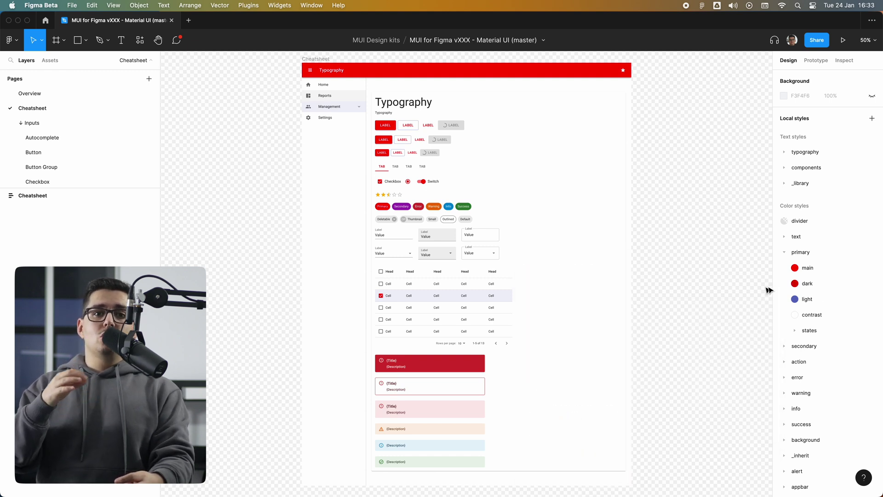
Set the primary light colour style to a lighter red, FF3F3F
click(871, 299)
click(670, 448)
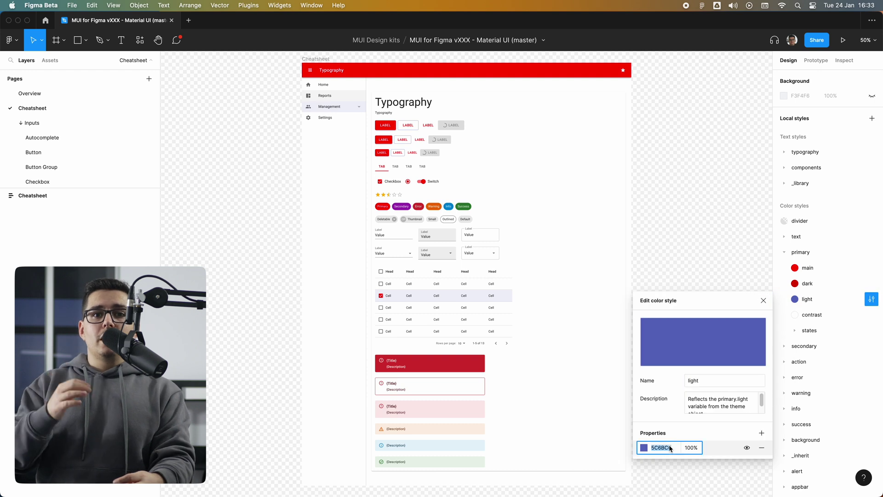
text(FF0000)
key(Return)
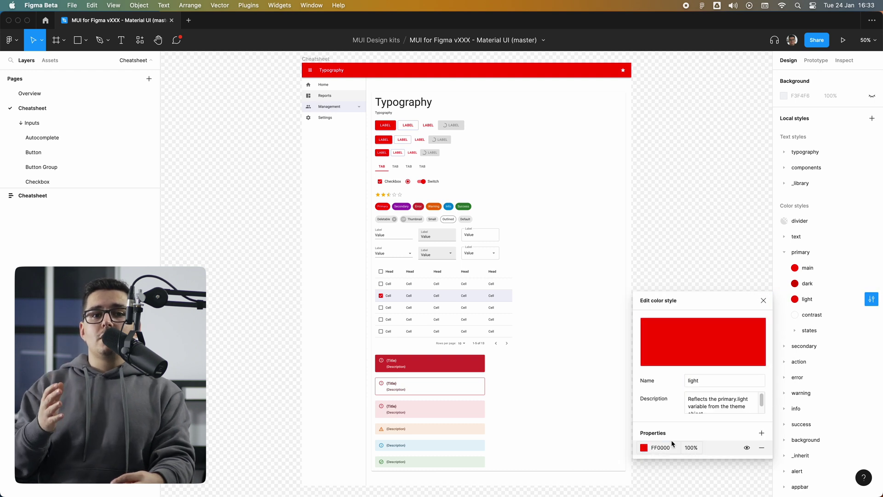
click(644, 447)
click(605, 266)
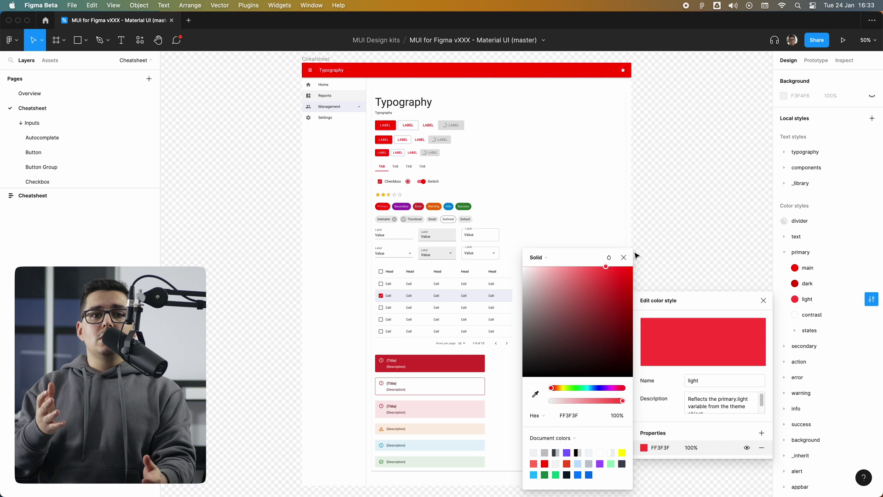
click(809, 283)
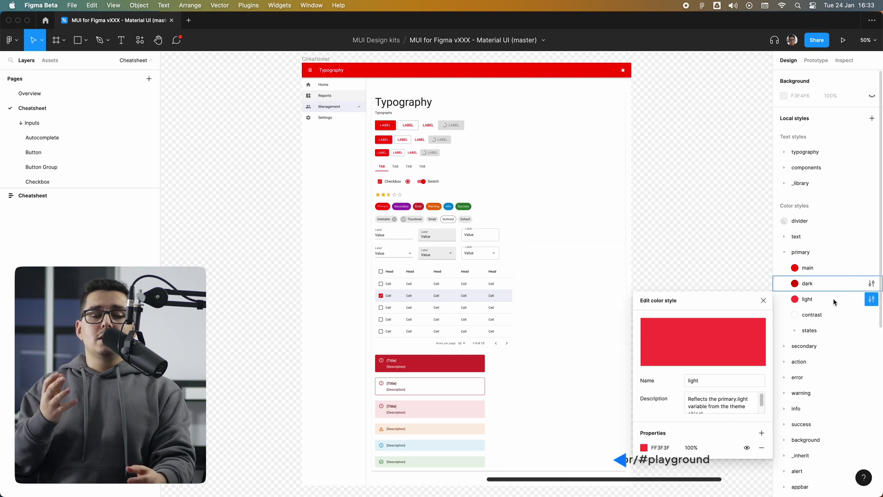
click(866, 330)
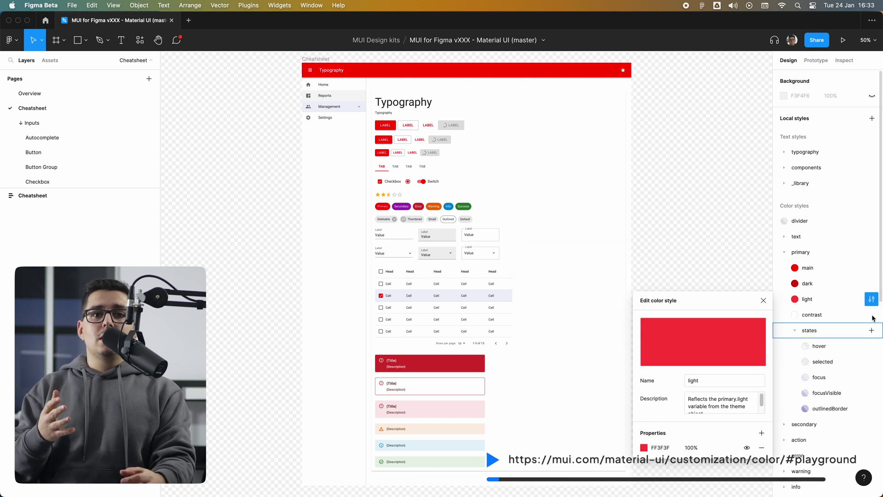
Recheck the main style, then paste FF0000 into the primary hover state colour style
click(871, 267)
click(674, 414)
key(ctrl+c)
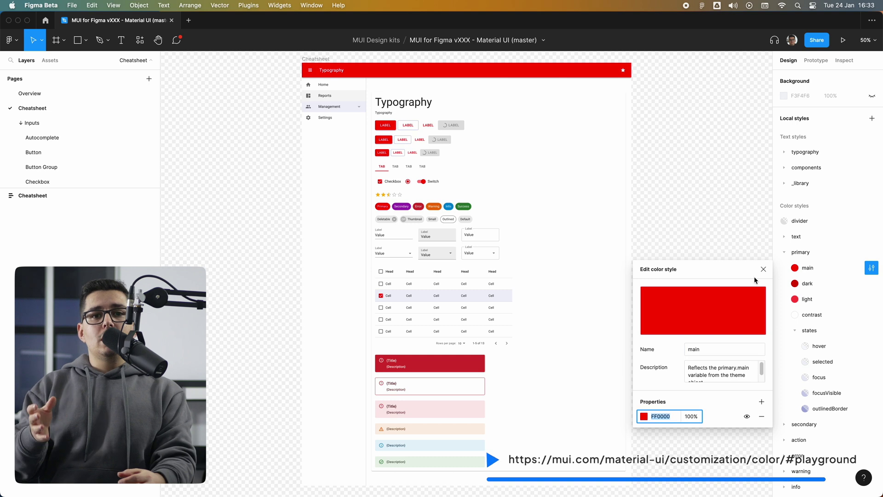
click(763, 269)
click(871, 346)
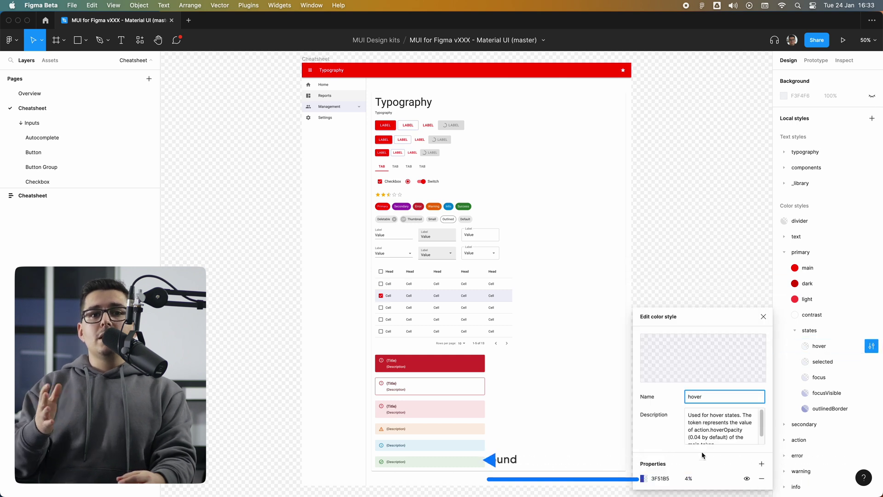
click(660, 478)
key(ctrl+v)
key(Return)
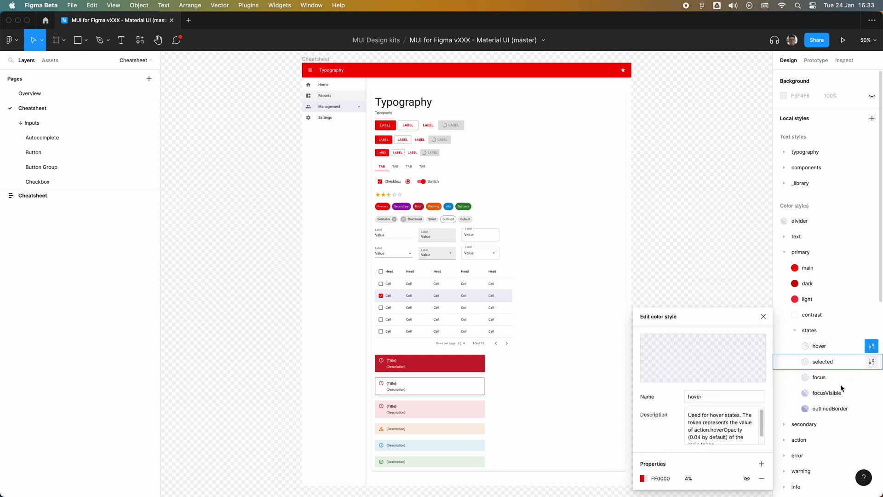
Paste FF0000 into the selected and focus state colour styles
click(872, 361)
click(660, 479)
key(ctrl+v)
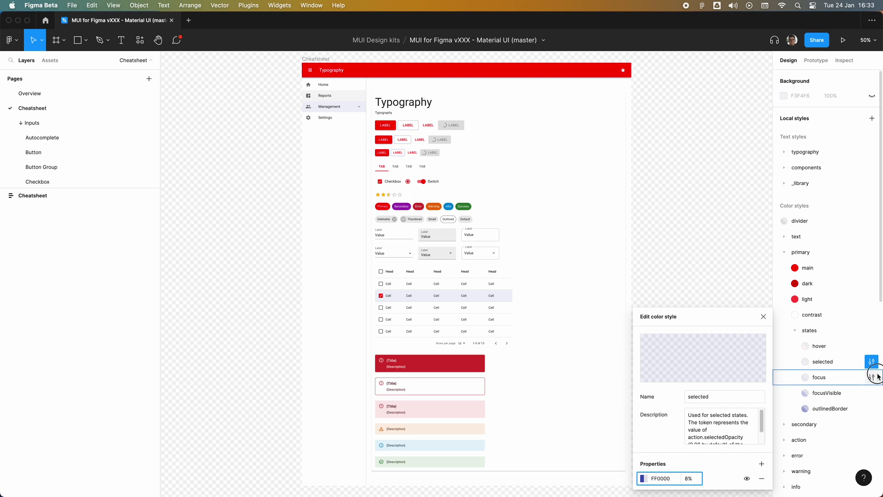
click(871, 377)
click(660, 478)
key(ctrl+v)
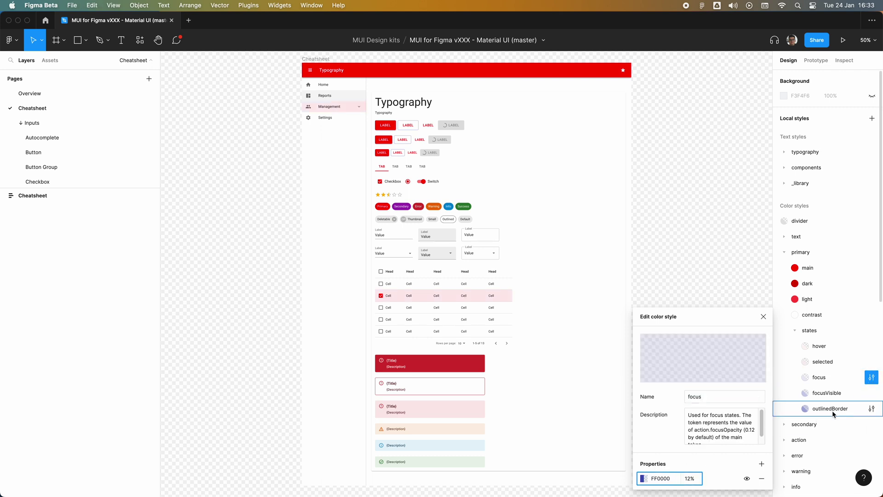
Replace the focusVisible and outlinedBorder (3F51B5) colours with FF0000 and fit the cheatsheet in view
click(871, 392)
click(661, 478)
key(ctrl+v)
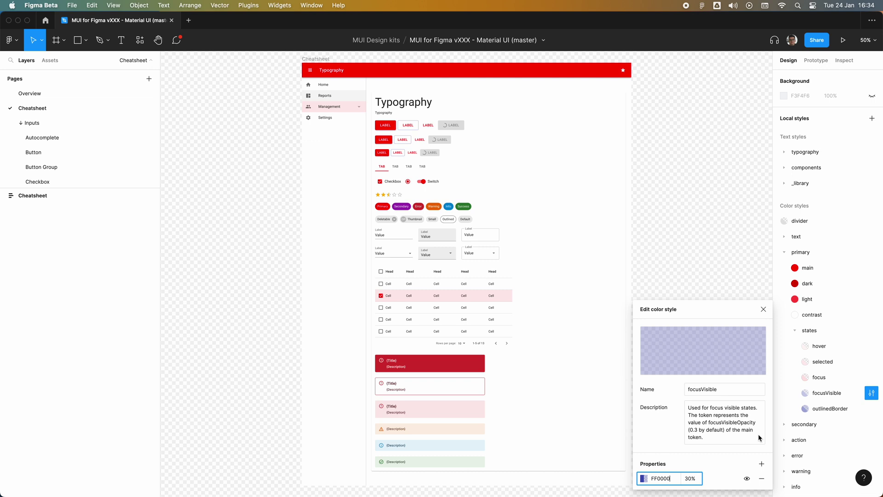
click(872, 408)
click(669, 479)
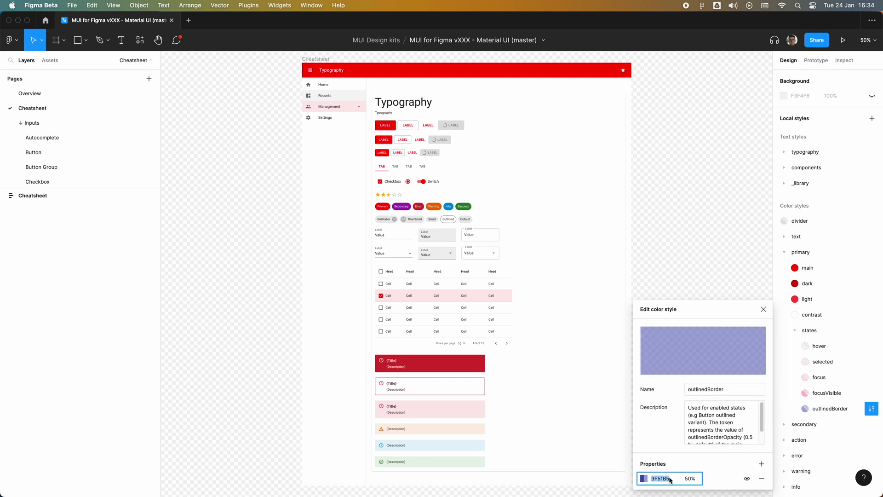
key(ctrl+v)
key(Return)
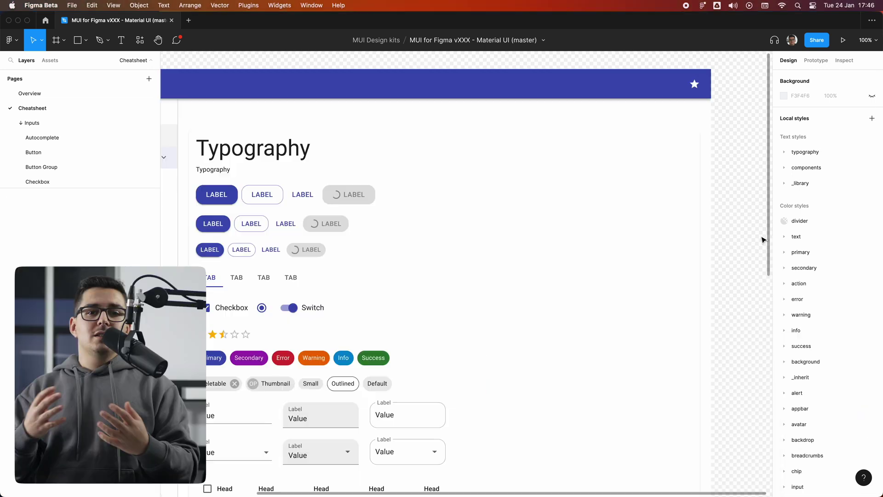
key(shift+1)
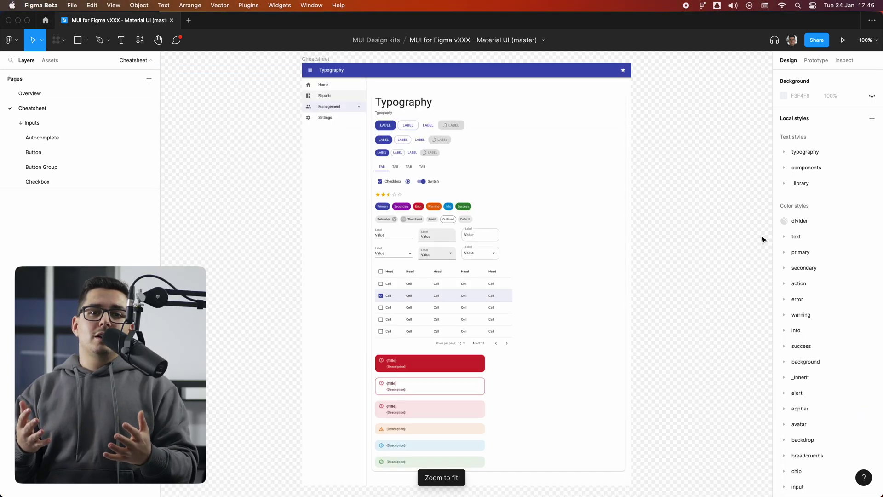
Enter 'green' in the primary main style's hex field, making it 008000
click(784, 252)
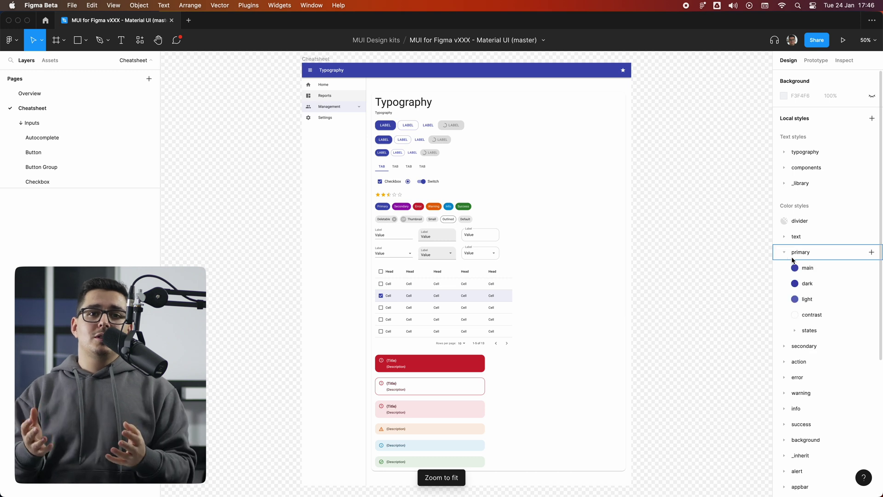
click(870, 269)
click(659, 416)
text(g)
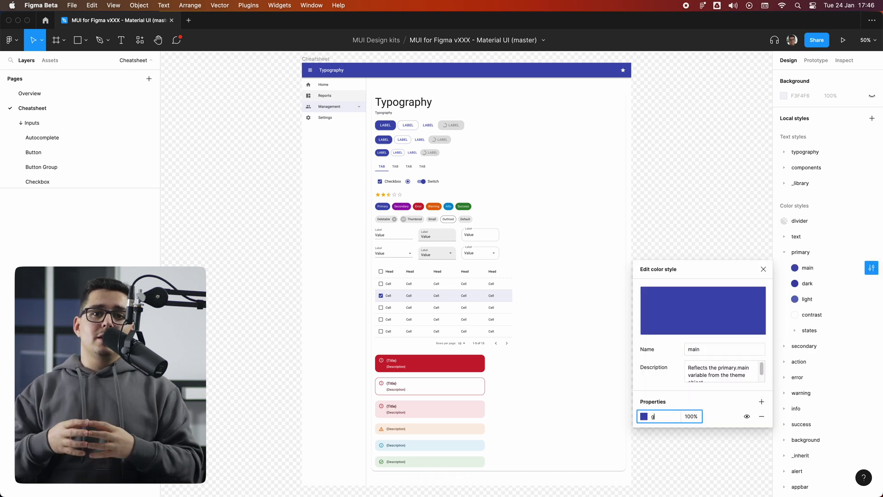
text(reen)
key(Return)
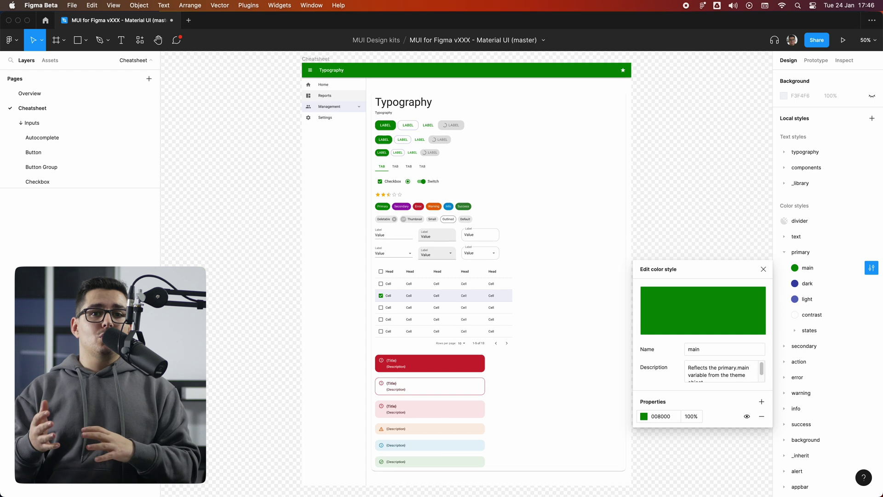
Launch the Tokens Studio plugin from Quick Actions
click(674, 254)
key(super+slash)
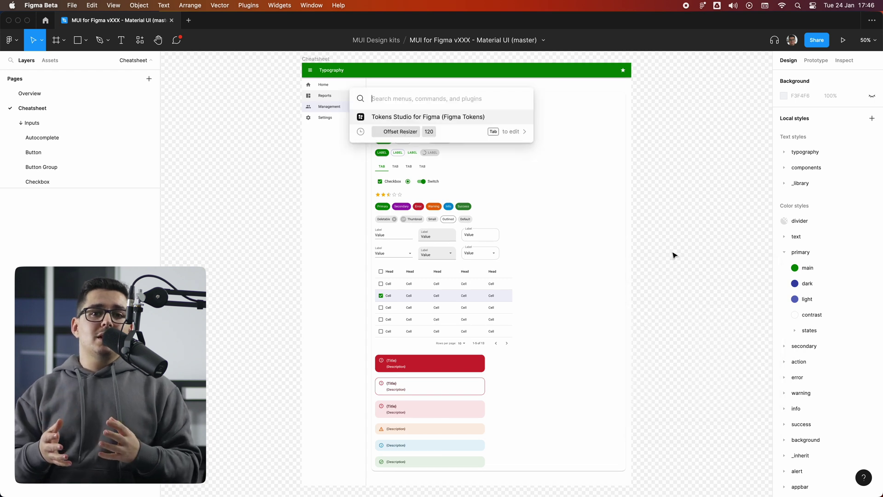
text(tokens)
key(Return)
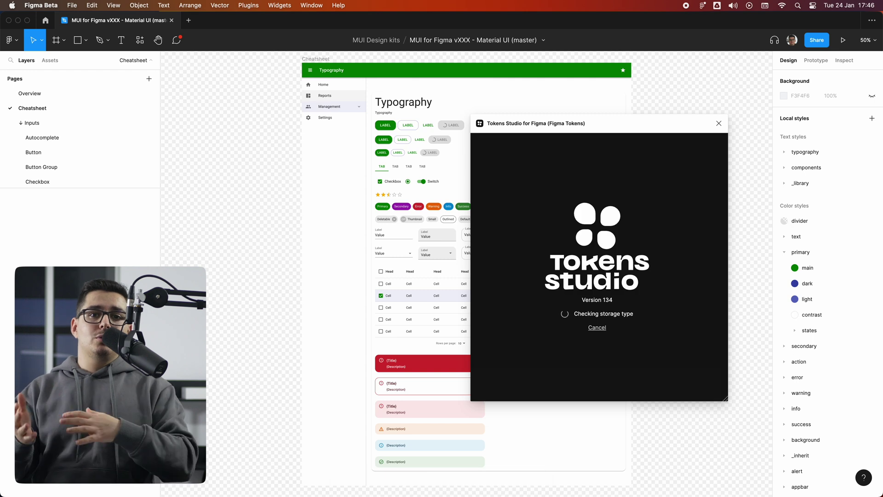
In the light/base set, change the borderRadius token value to 4 and save it
click(485, 217)
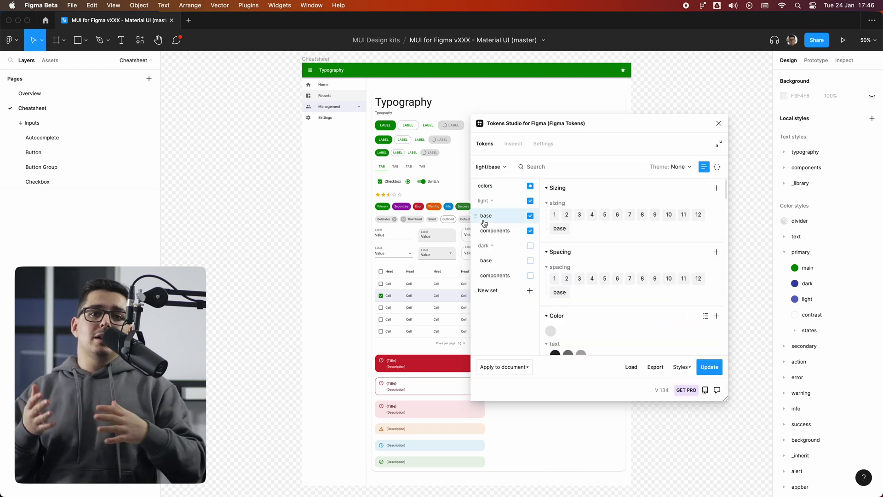
scroll(603, 275, down, 10)
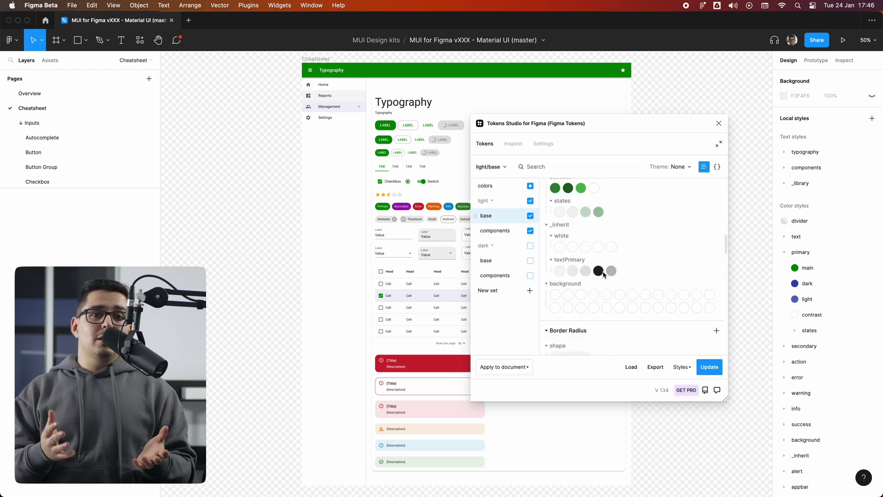
right_click(576, 267)
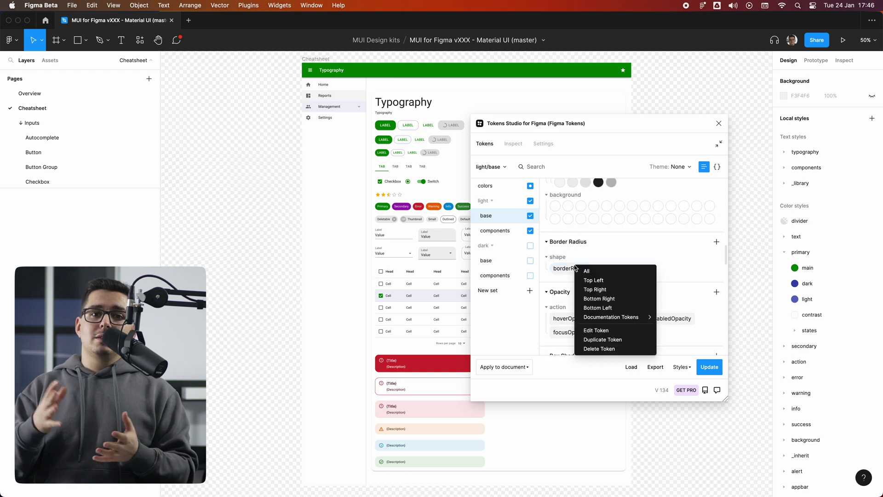
click(596, 330)
double_click(488, 260)
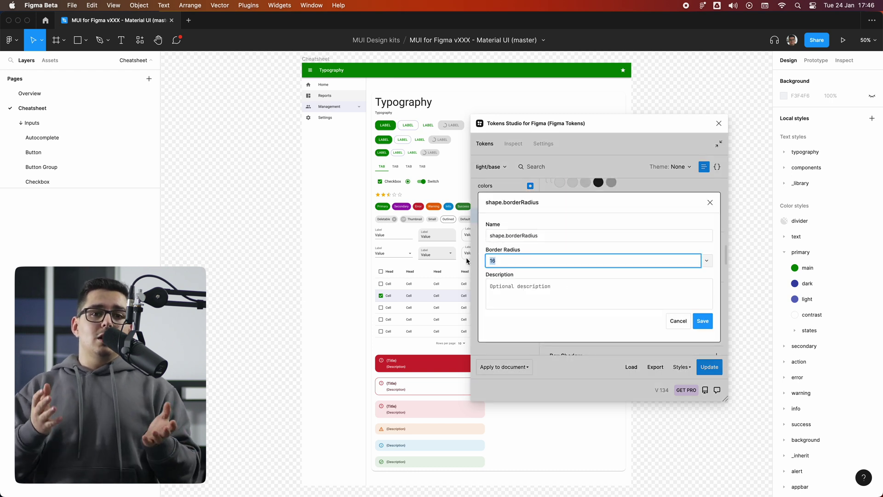
text(4)
click(695, 320)
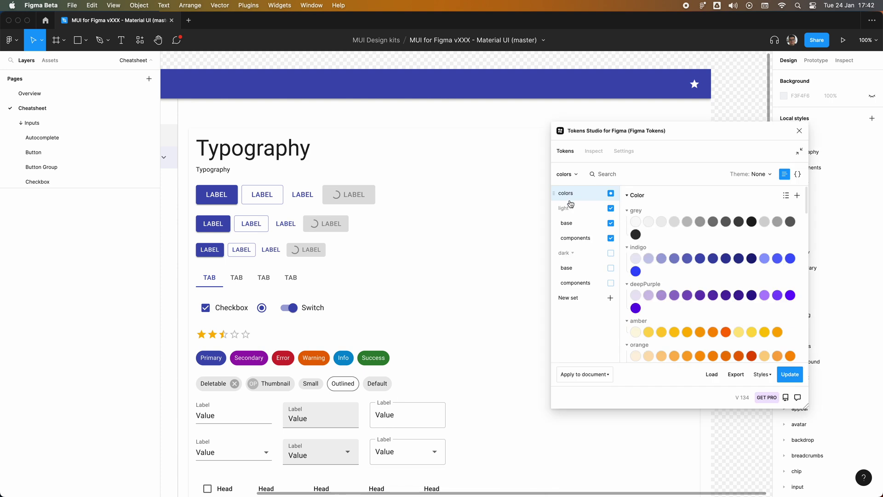
Re-edit the shape.borderRadius token in light/base and save it, leaving it at 16
click(567, 223)
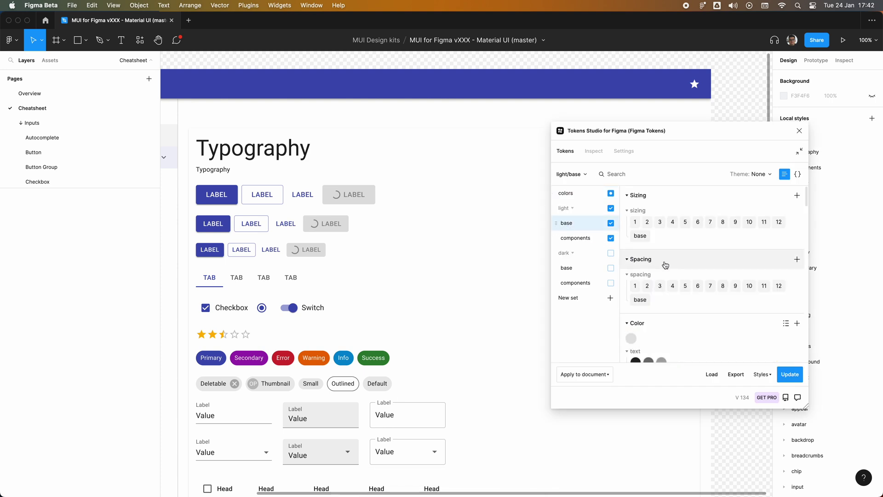
scroll(665, 263, down, 10)
scroll(664, 265, down, 10)
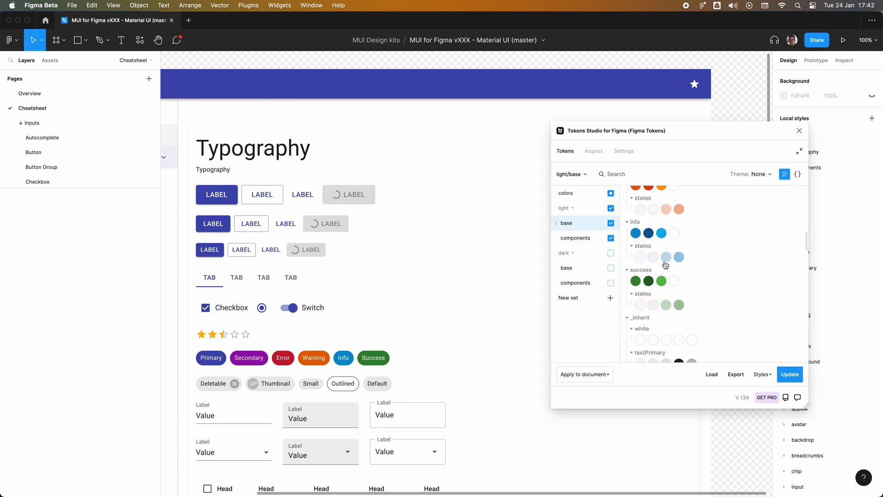
right_click(655, 279)
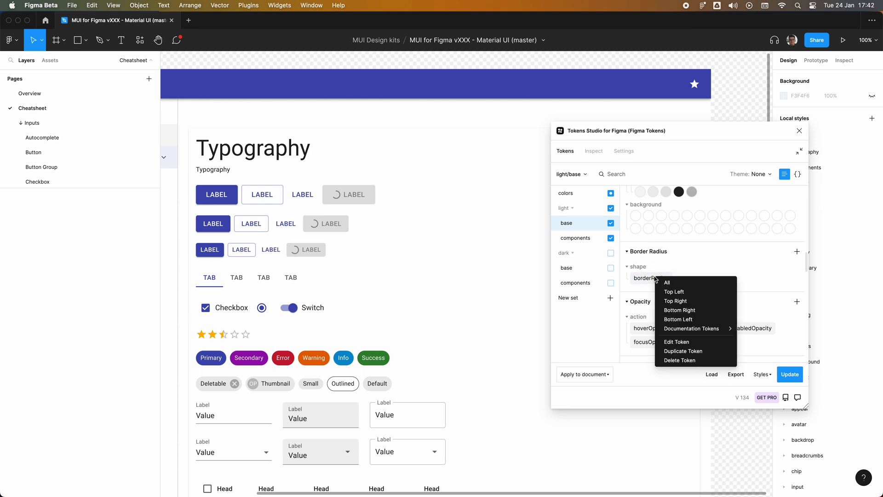
click(681, 345)
key(Tab)
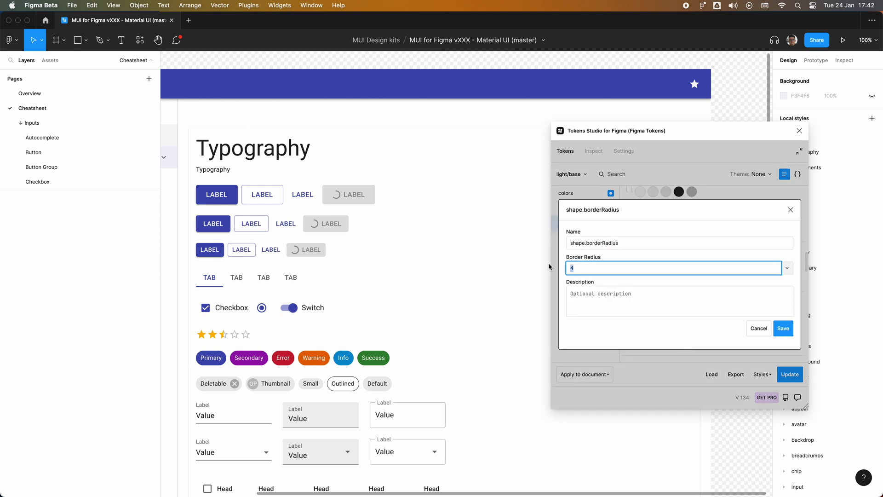
click(781, 330)
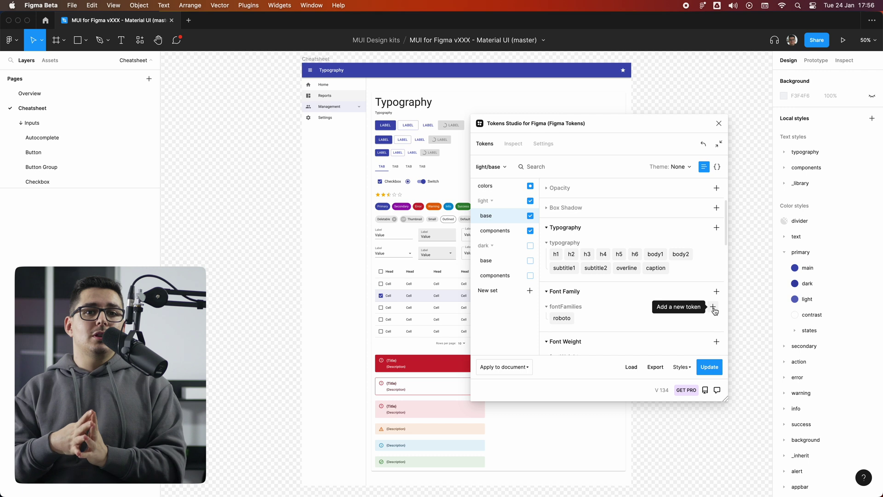
Add a fontFamilies.inter token with the value Inter beside roboto
mouse_move(569, 319)
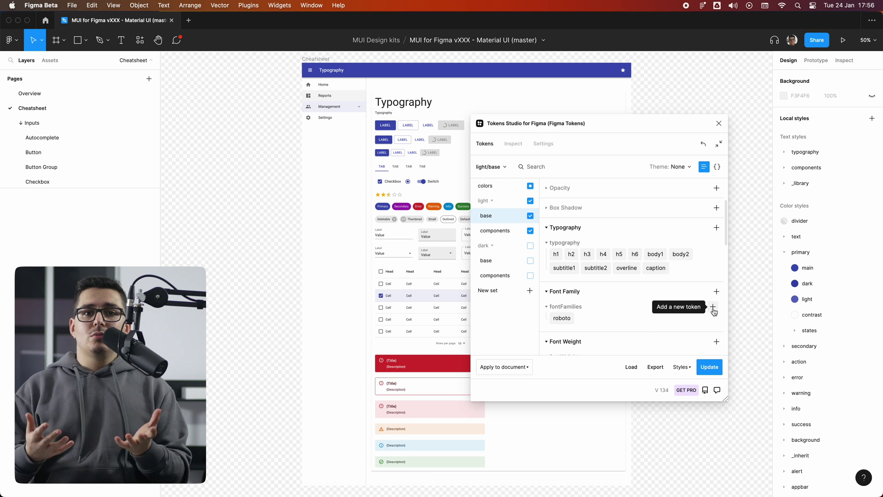
click(712, 307)
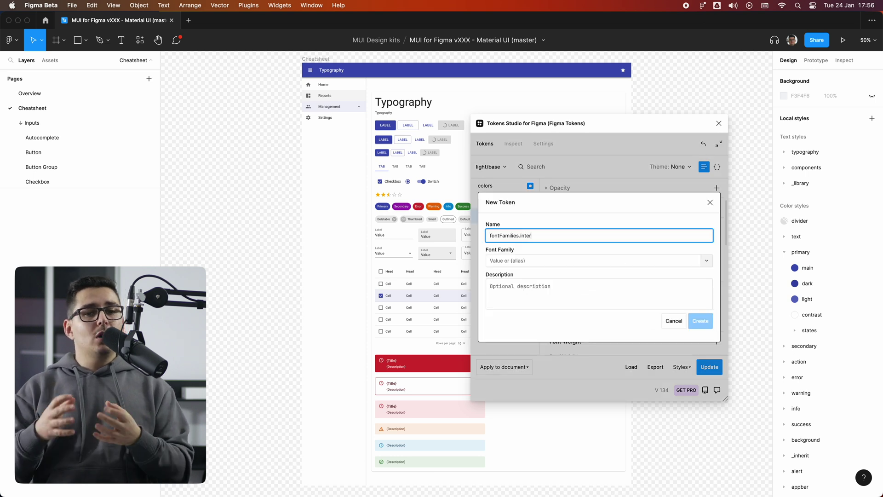
click(555, 261)
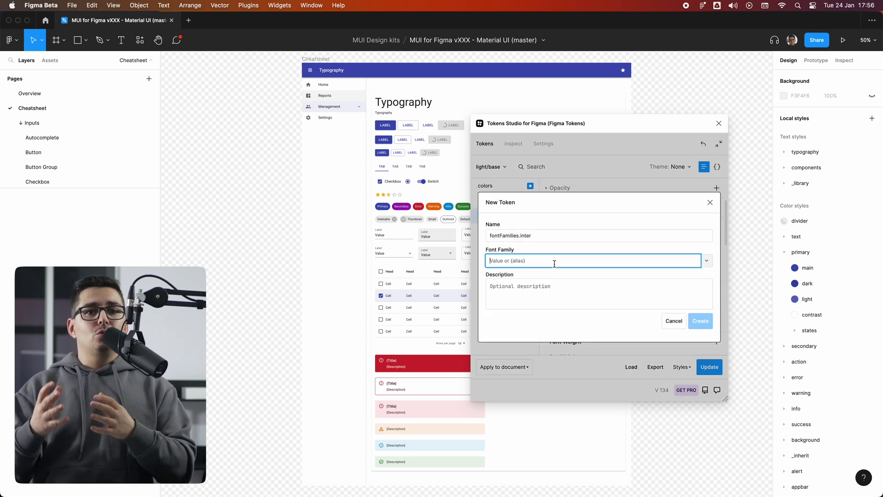
text(Int)
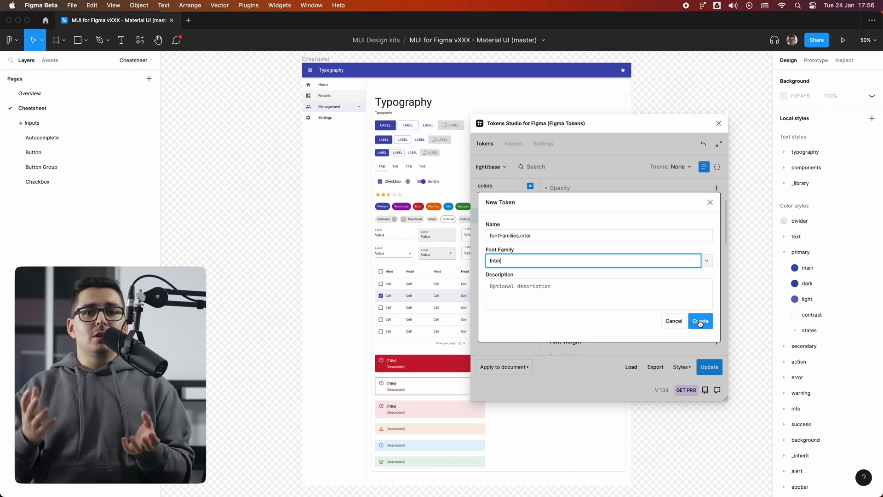
text(er)
click(699, 321)
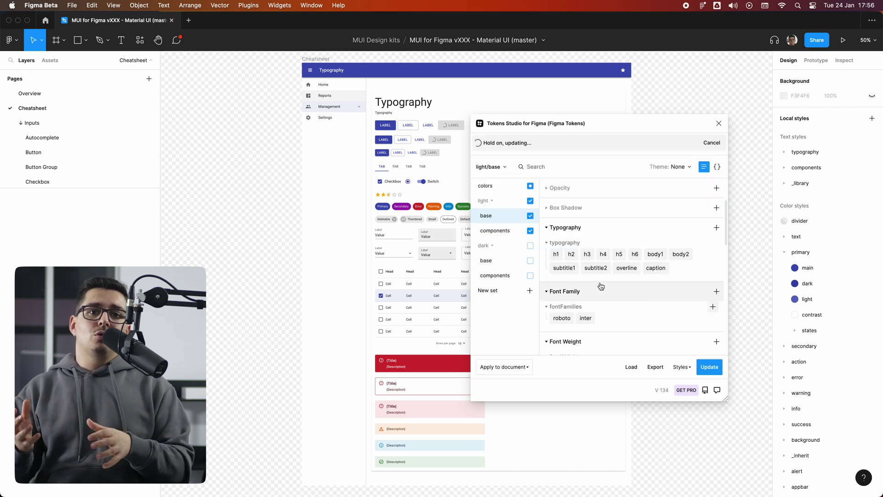
Switch the h1 typography token's font to fontFamilies.inter and save
right_click(557, 254)
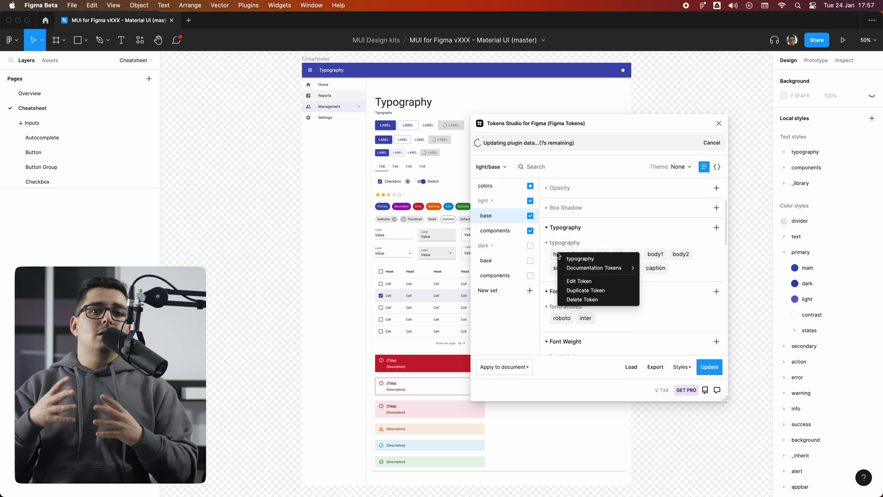
click(591, 281)
click(703, 214)
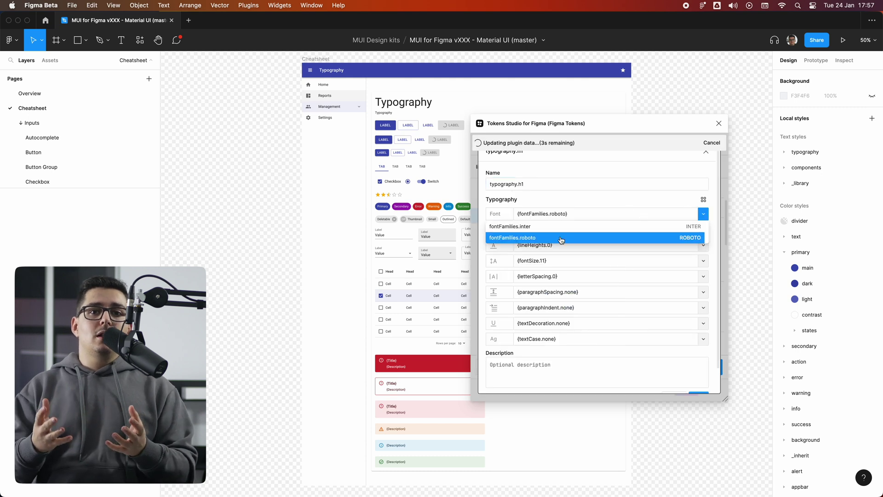
click(543, 226)
scroll(597, 299, down, 2)
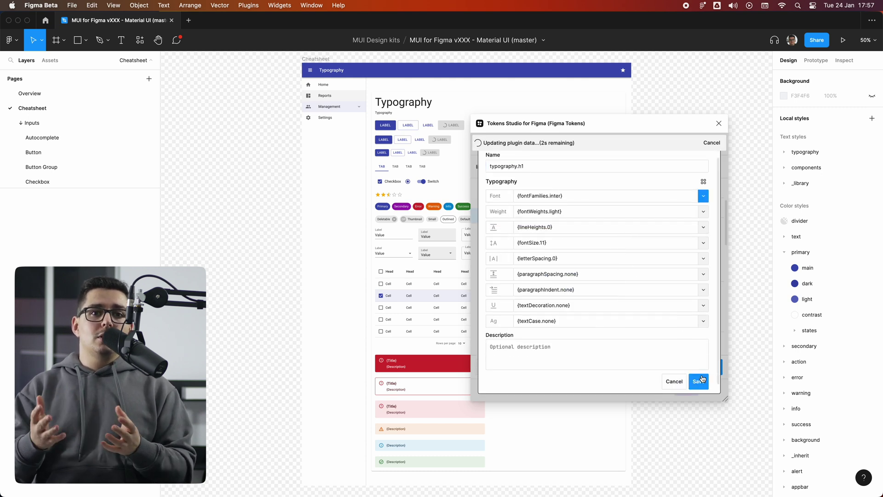
click(697, 381)
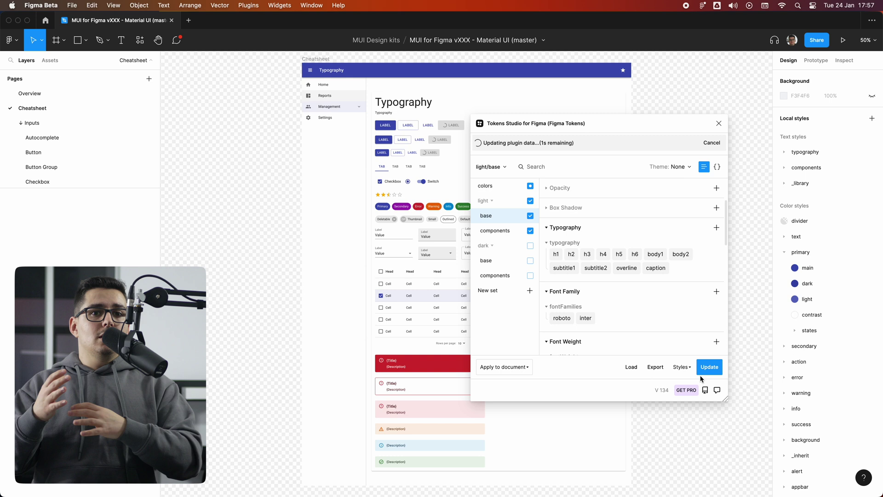
Switch the h2 typography token's font to fontFamilies.inter and save
right_click(573, 255)
click(599, 278)
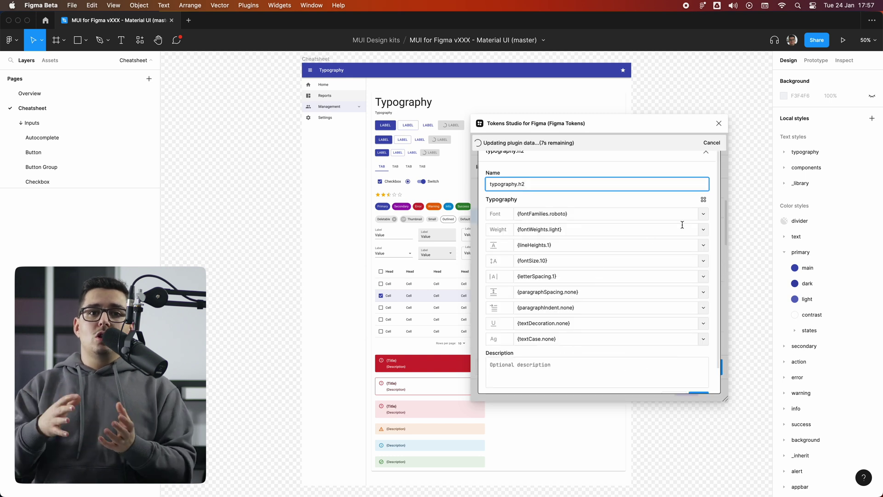
click(702, 214)
click(577, 228)
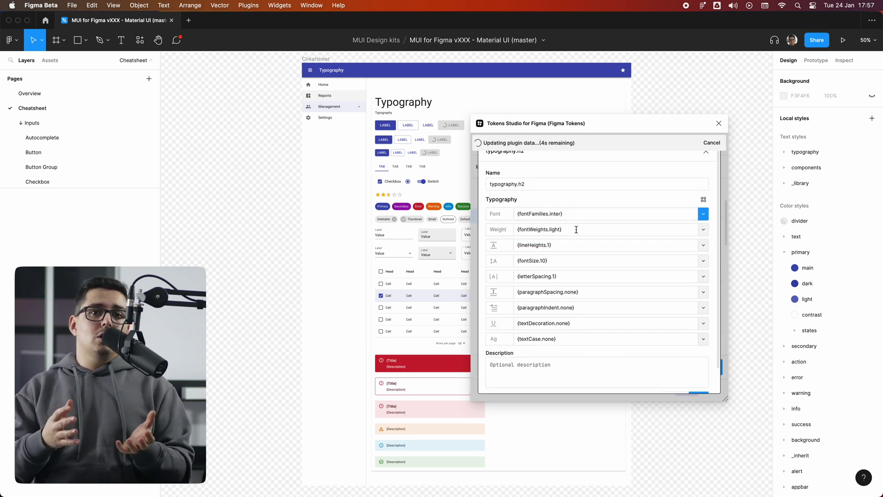
scroll(669, 328, down, 2)
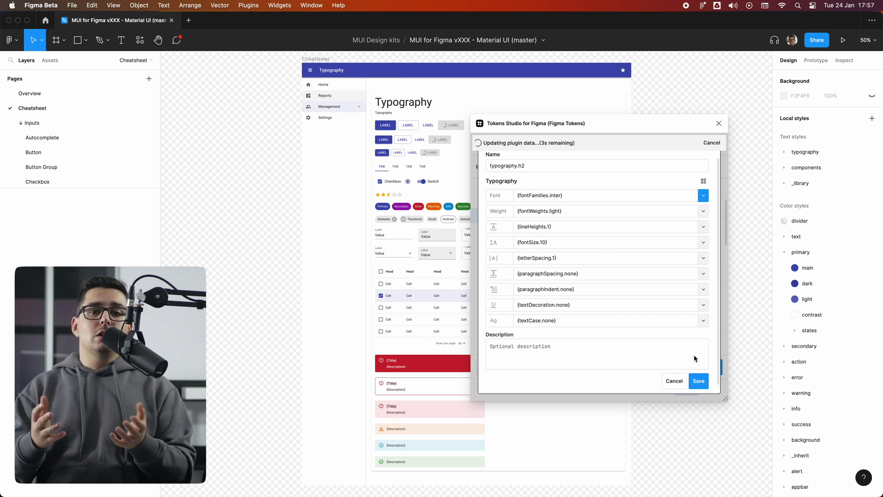
click(698, 381)
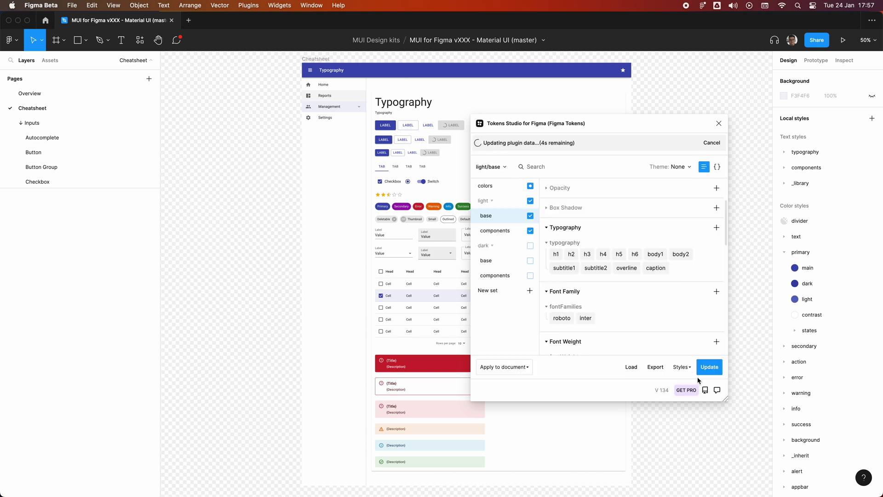
Switch the h3 typography token's font to fontFamilies.inter and save
right_click(593, 254)
click(633, 275)
click(703, 213)
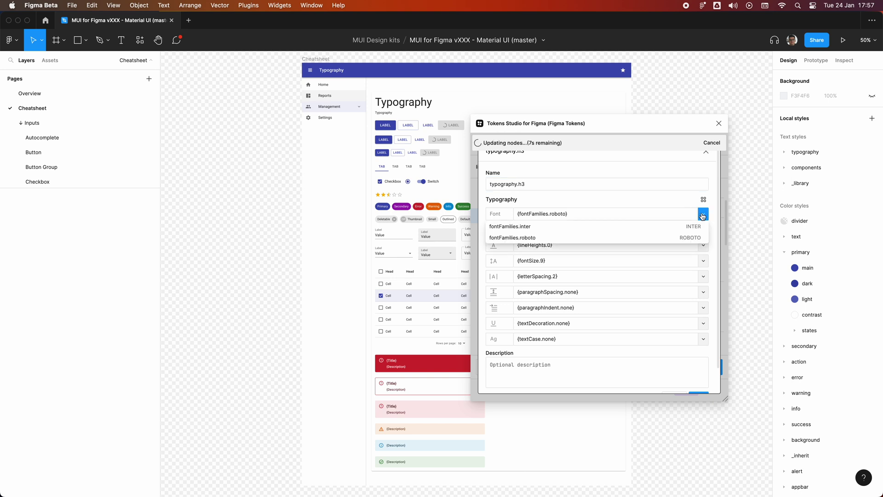
click(616, 235)
scroll(643, 295, down, 3)
click(697, 376)
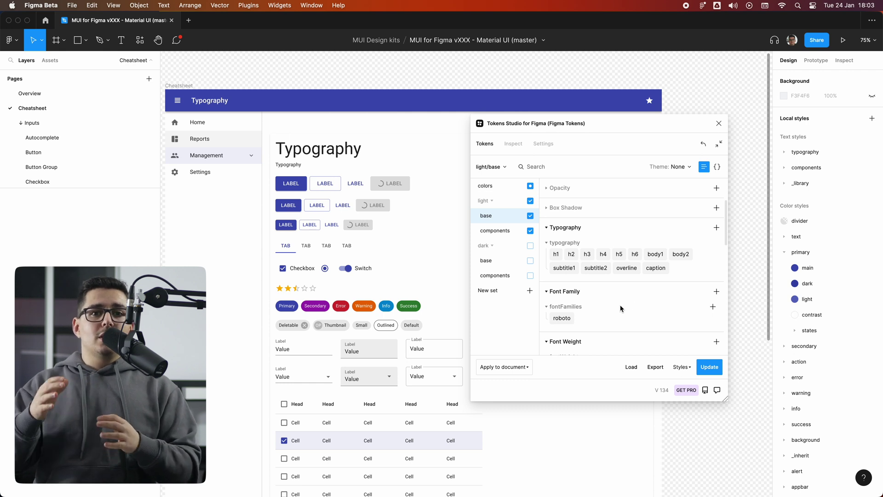
Rename the roboto font token to fontFamilies.global and remap its references document-wide
right_click(562, 318)
click(589, 331)
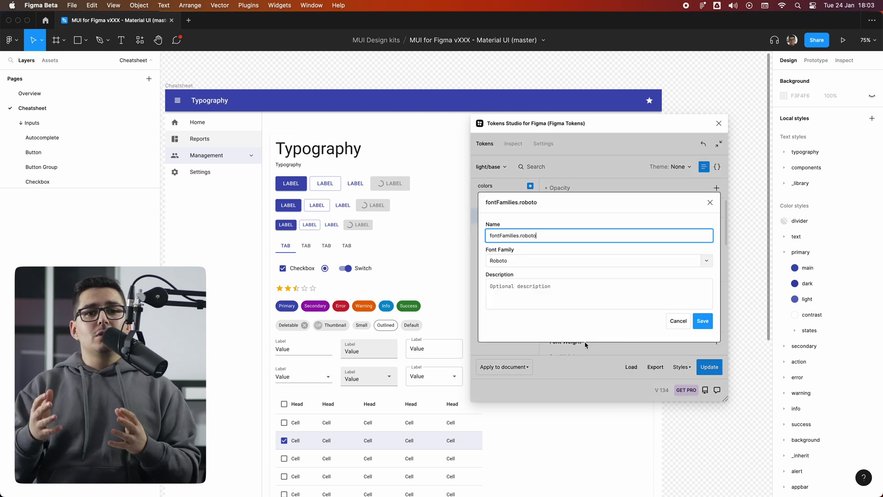
double_click(531, 235)
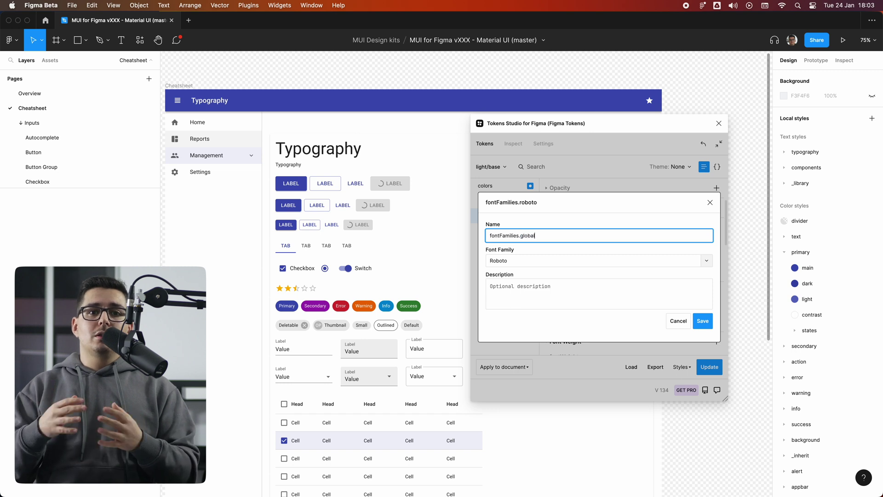
text(global)
click(703, 321)
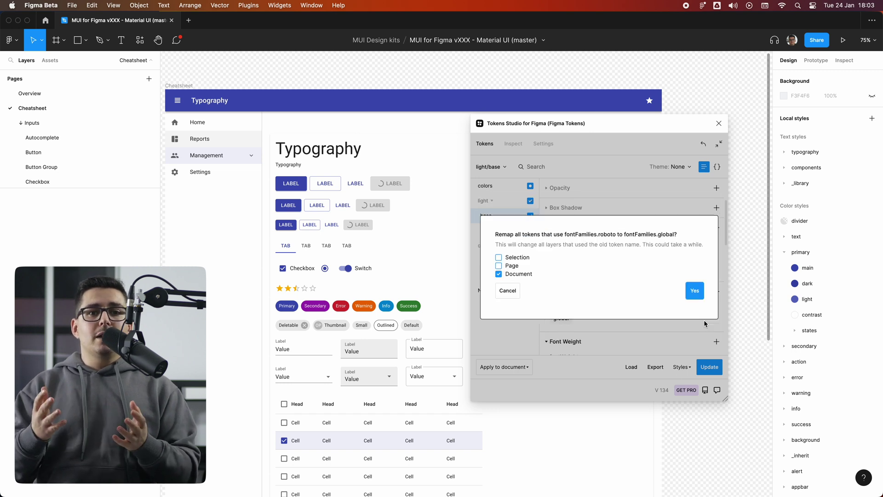
click(695, 290)
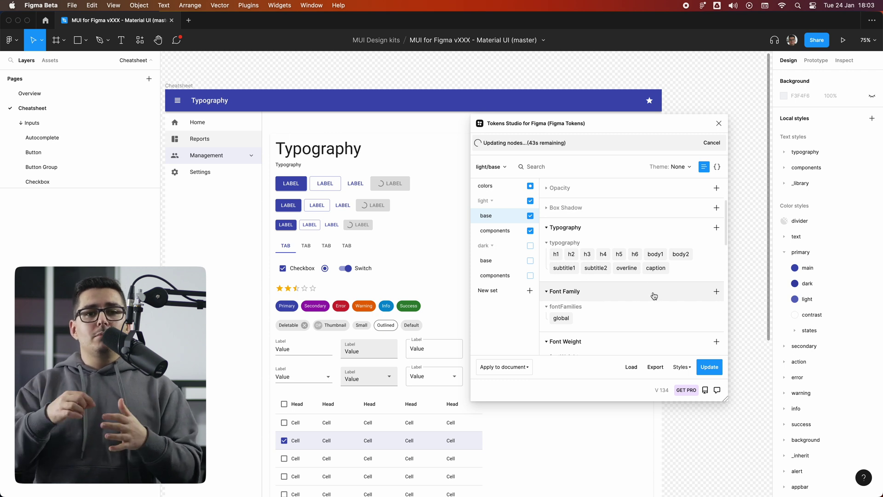
Change the fontFamilies.global token's value from Roboto to Poppins
mouse_move(558, 255)
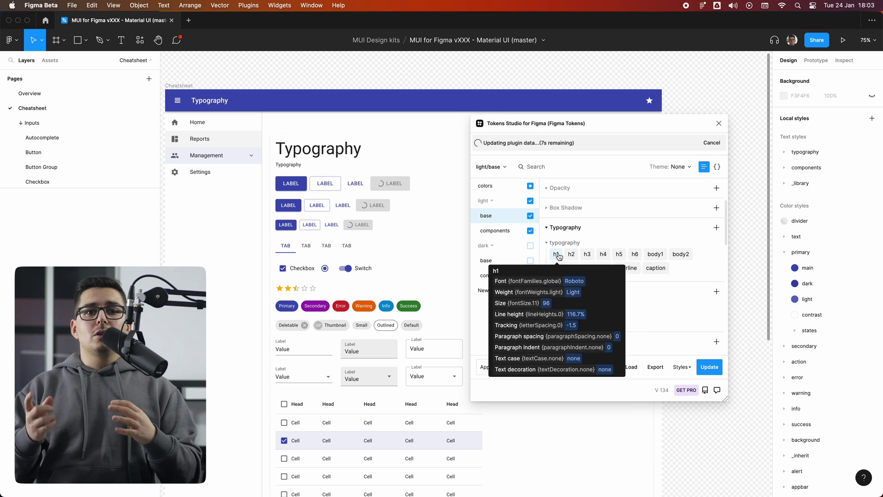
right_click(558, 317)
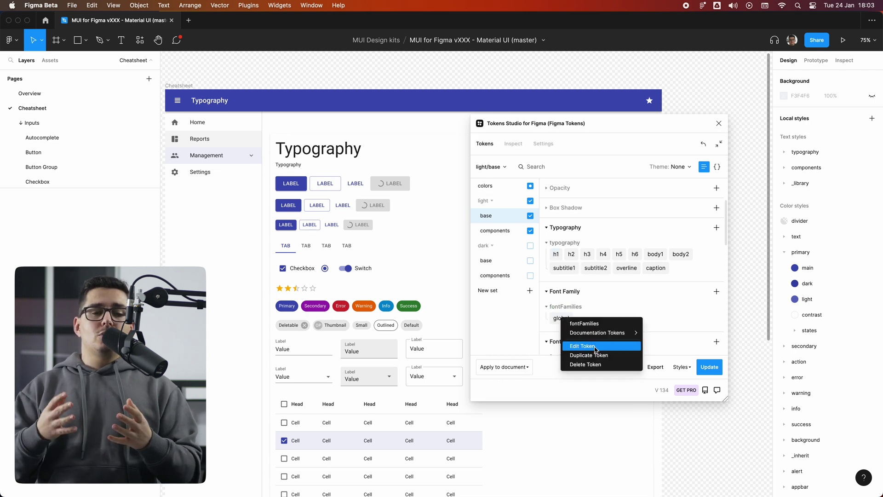
click(575, 344)
click(520, 261)
text(Poppins)
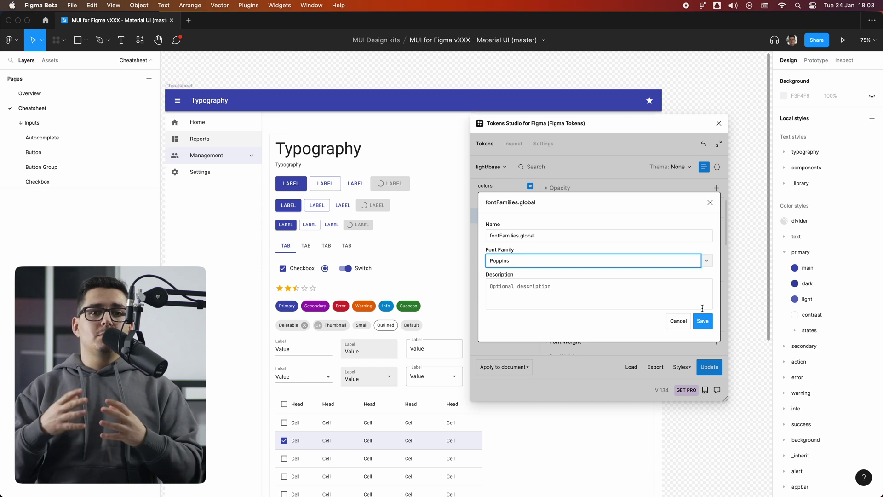
click(702, 322)
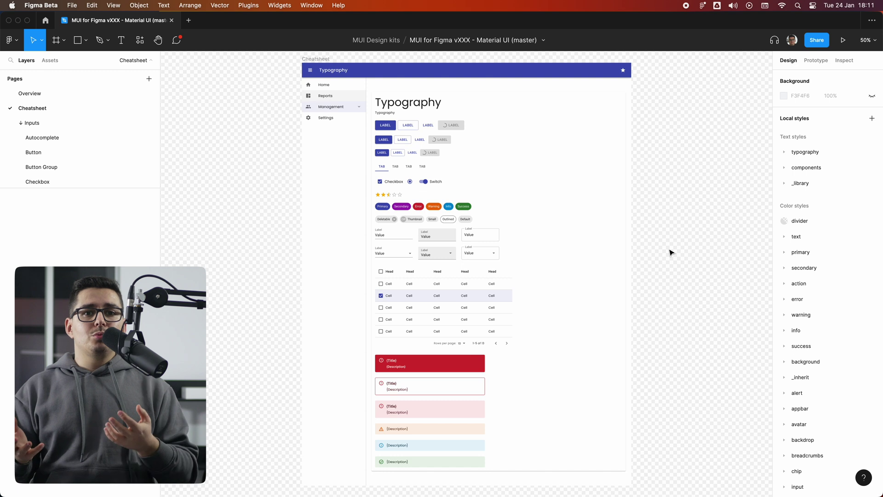
Fit the Cheatsheet in view, relaunch Tokens Studio and enable the dark token sets
key(shift+1)
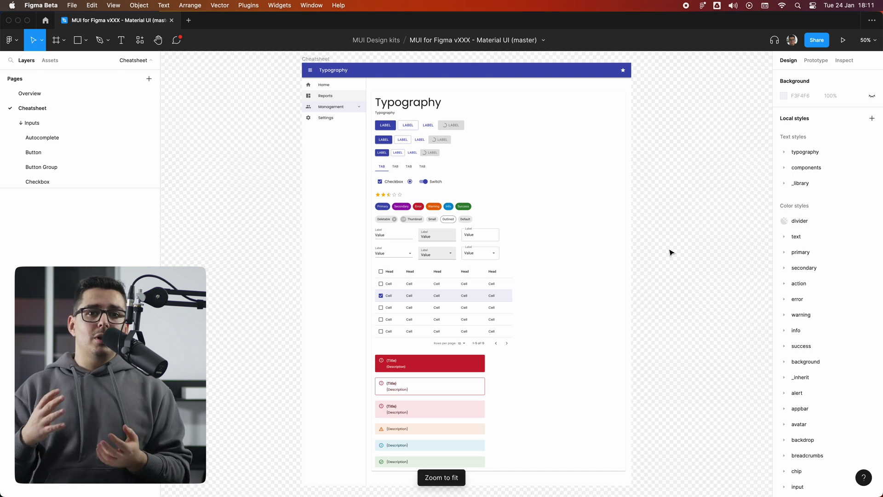
key(super+slash)
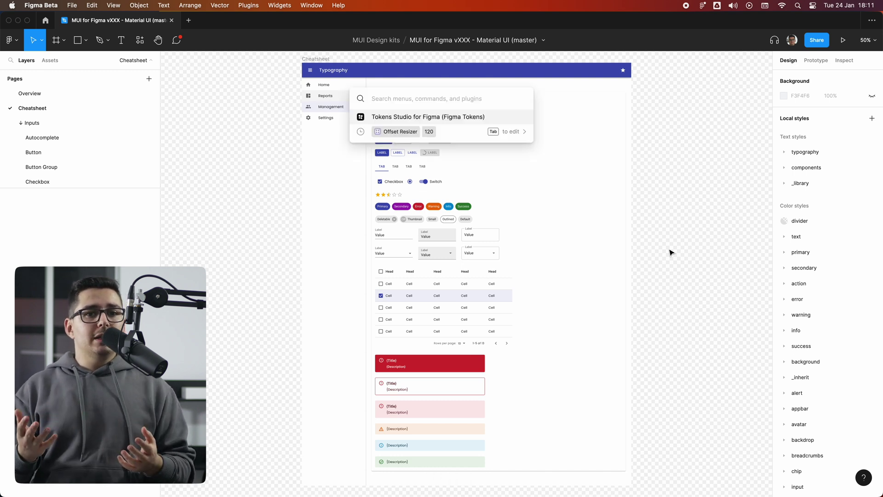
key(Return)
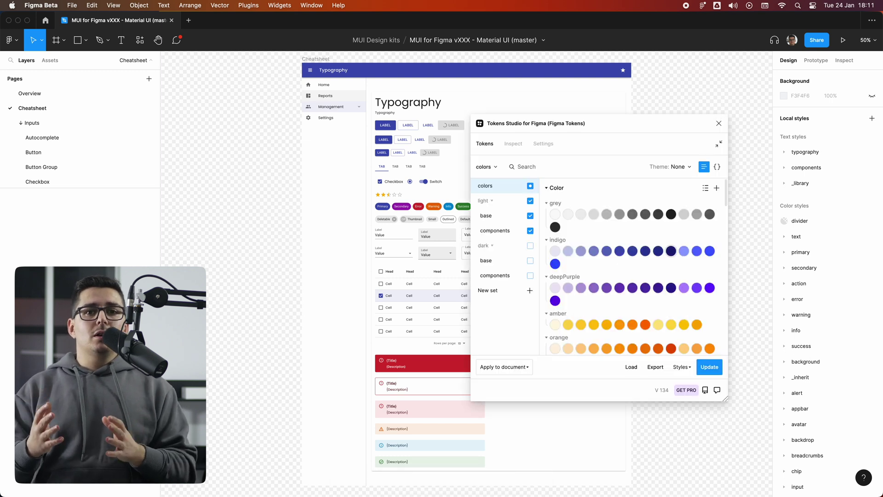
click(530, 246)
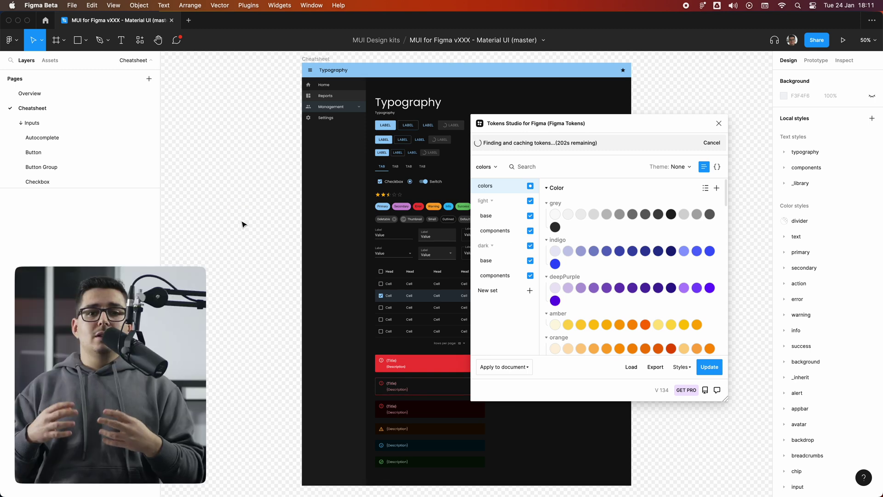
Search Quick Actions for 'dark' to find the Use dark mode command
key(super+slash)
text(dark)
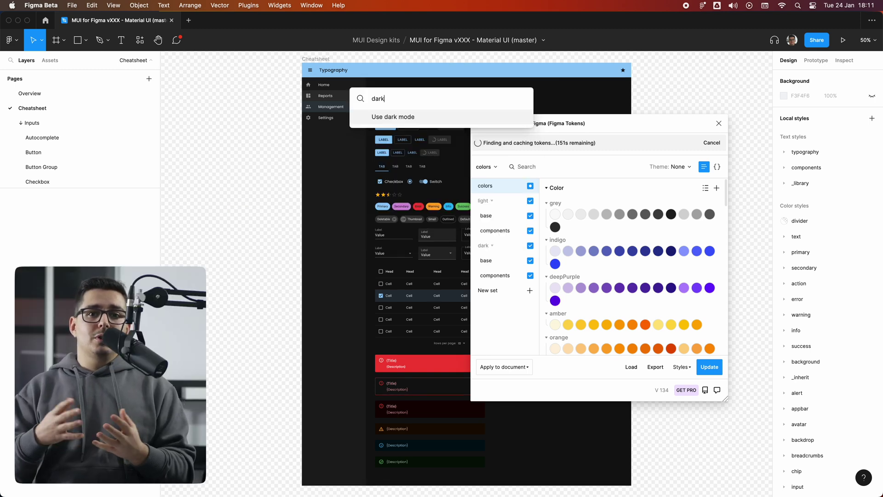